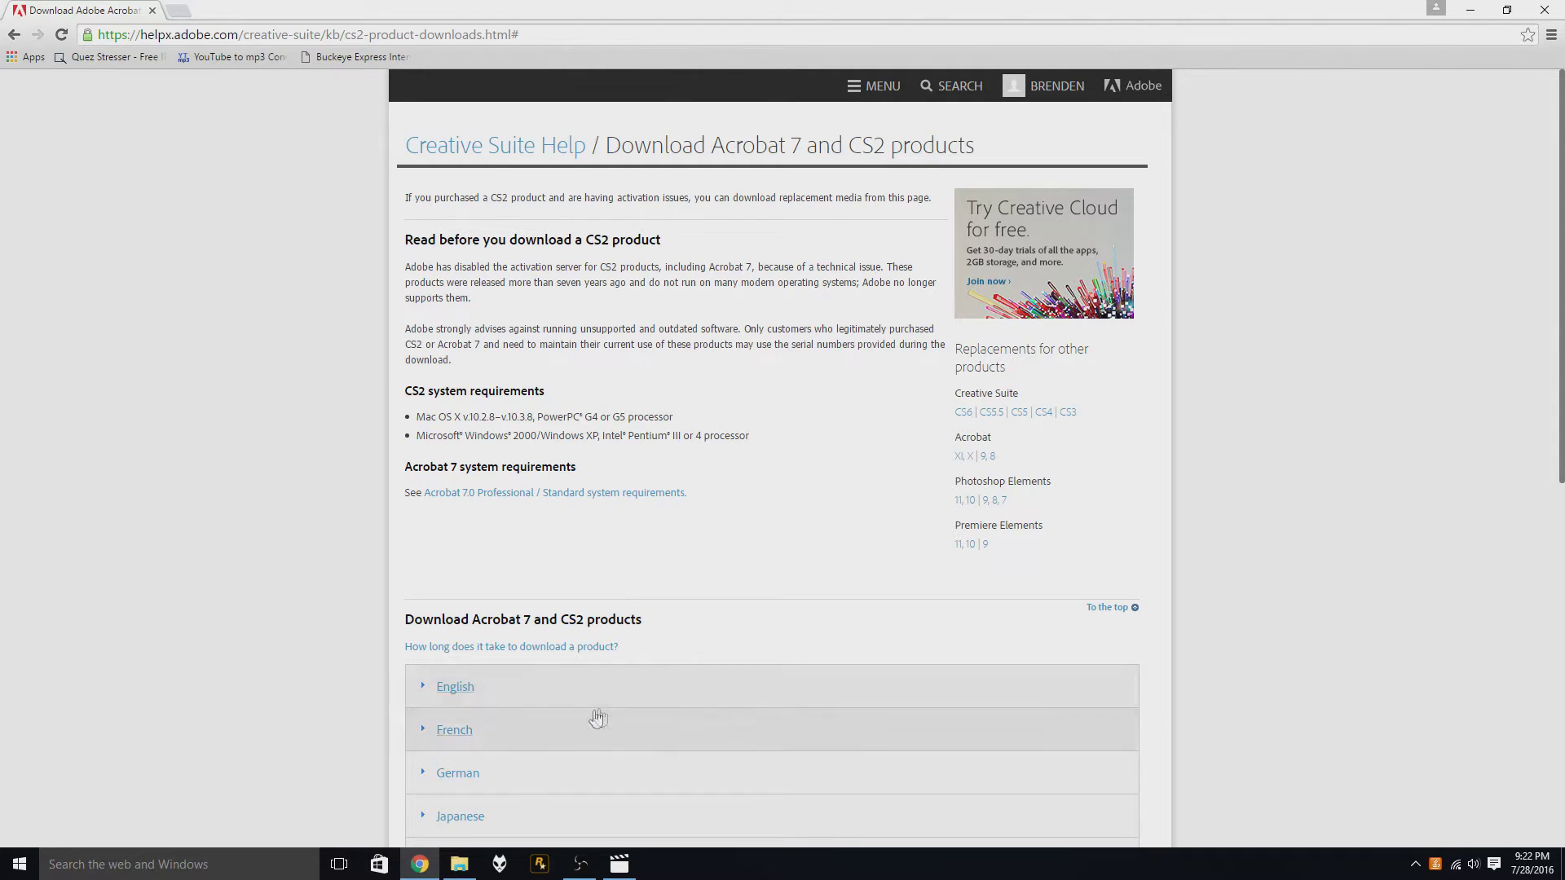
scroll(571, 615, "down", 2)
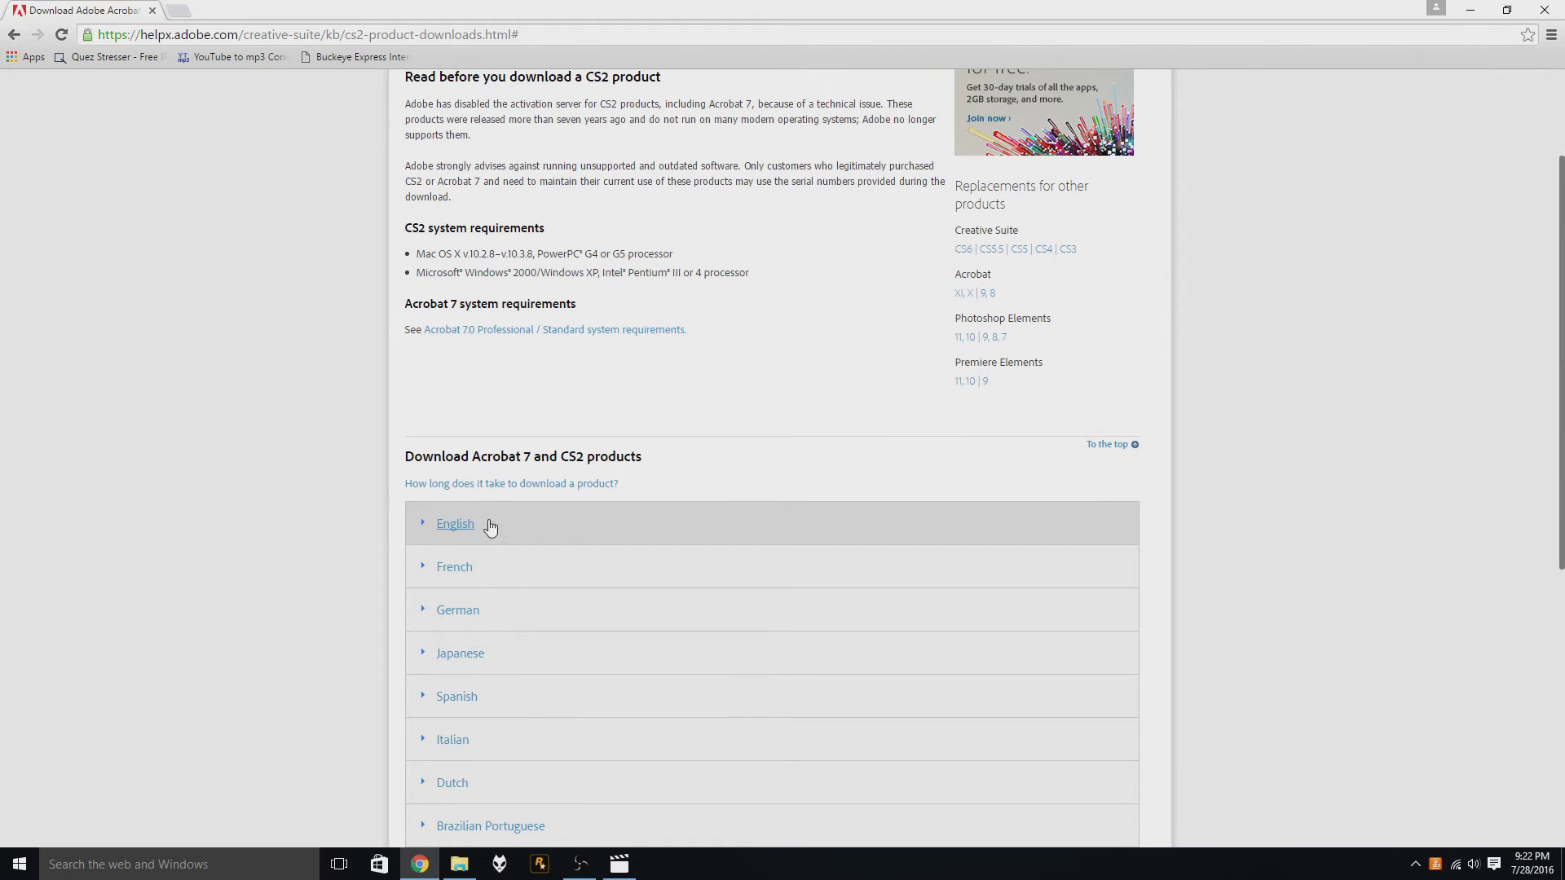
- Expand the English downloads table to locate the Photoshop CS2 rows, then minimize Chrome
left_click(489, 526)
scroll(490, 526, "down", 5)
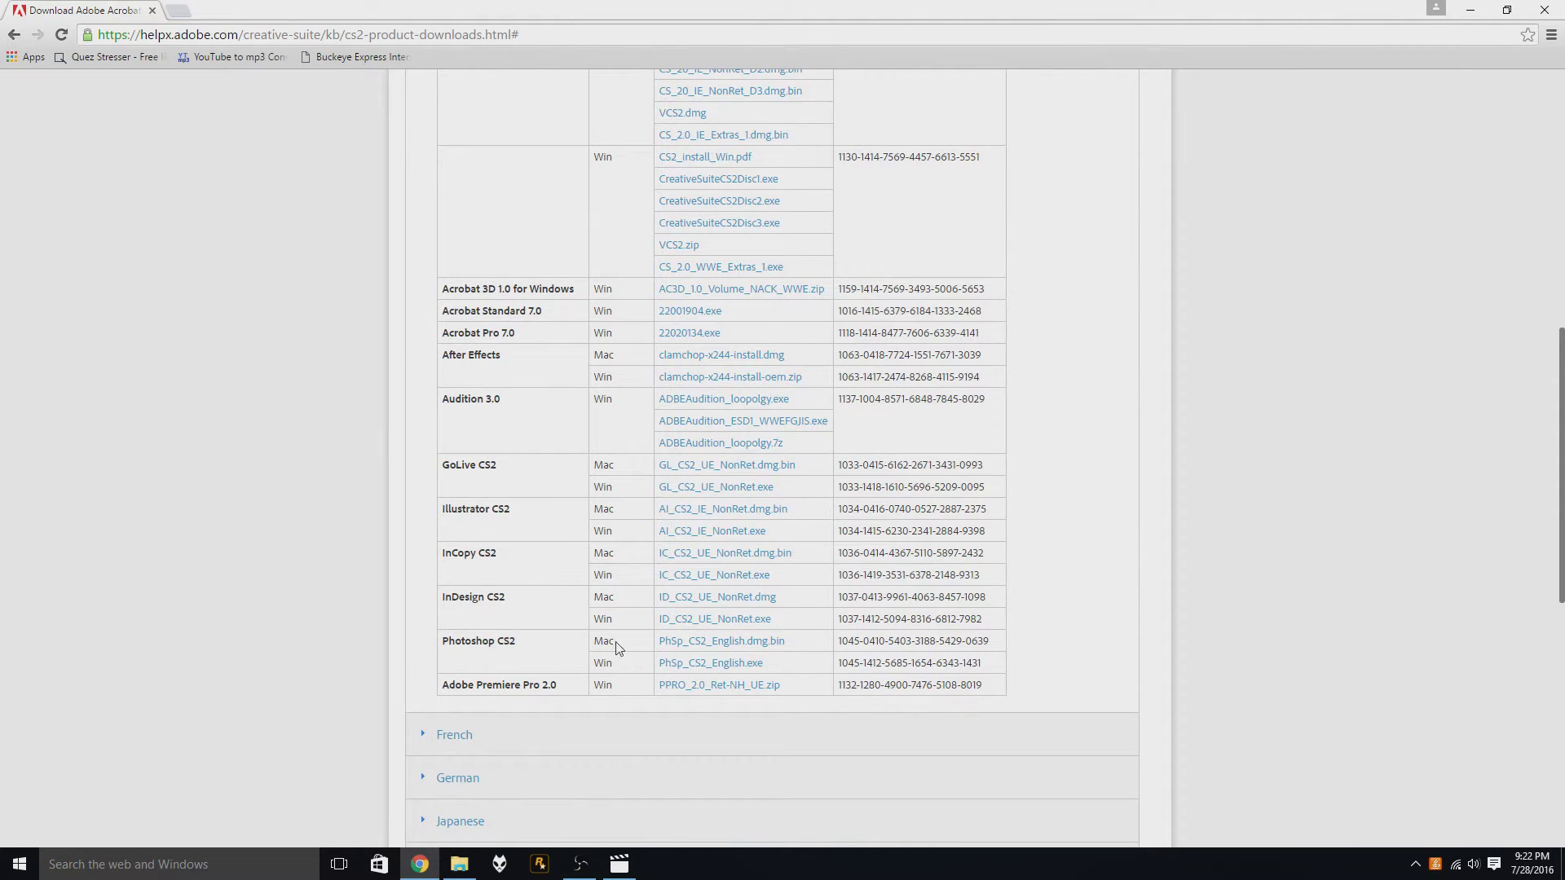
left_click_drag(615, 641, 591, 645)
scroll(590, 644, "up", 5)
left_click(624, 520)
scroll(632, 517, "up", 5)
scroll(546, 347, "up", 2)
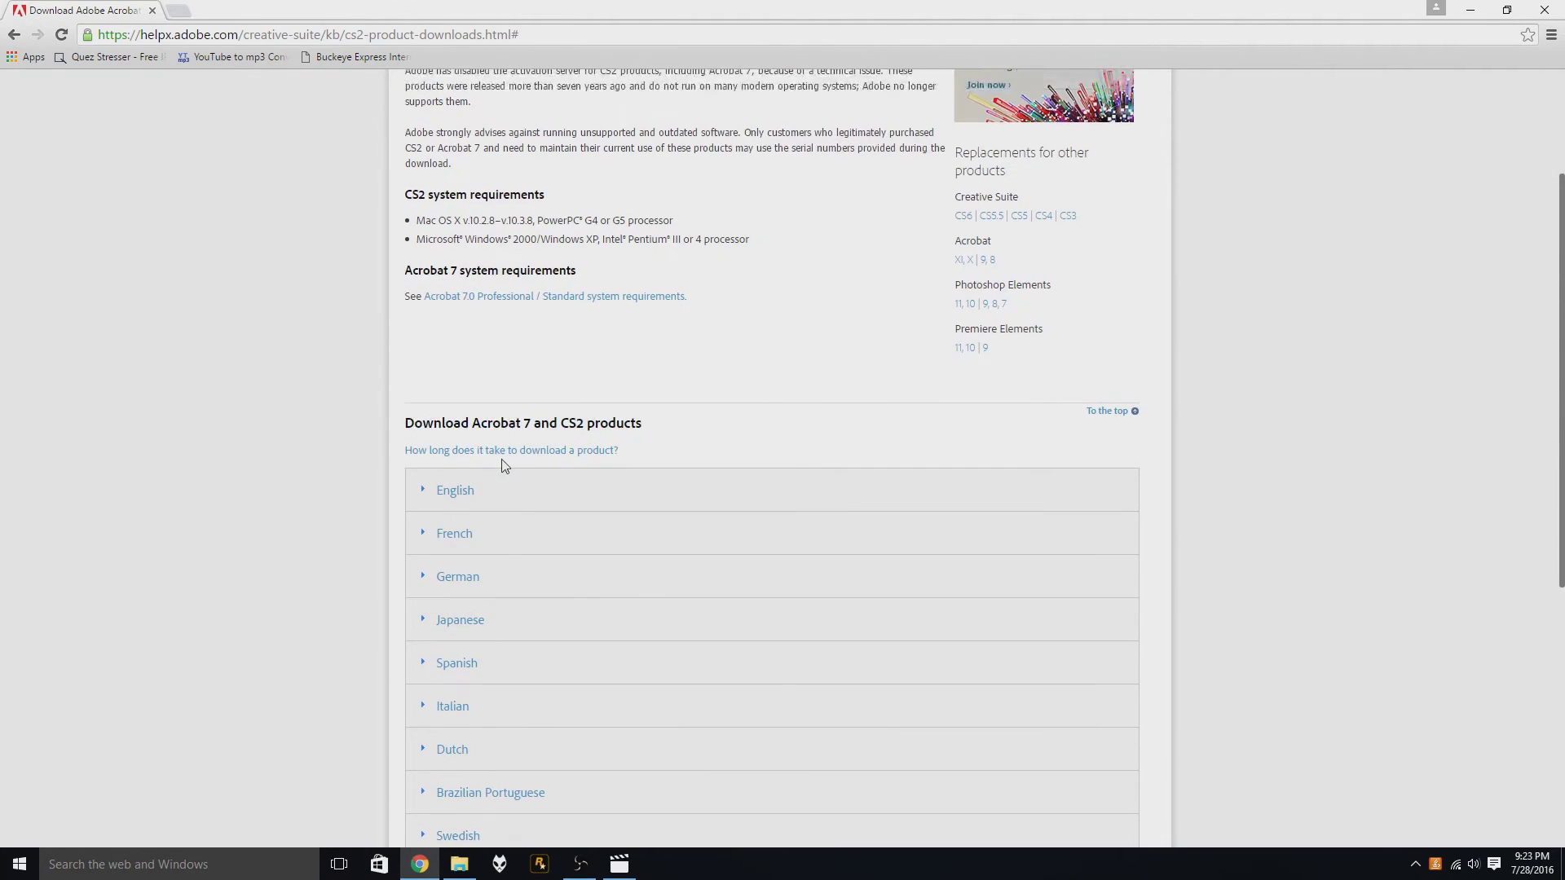
left_click(499, 486)
scroll(575, 576, "down", 3)
scroll(600, 611, "down", 1)
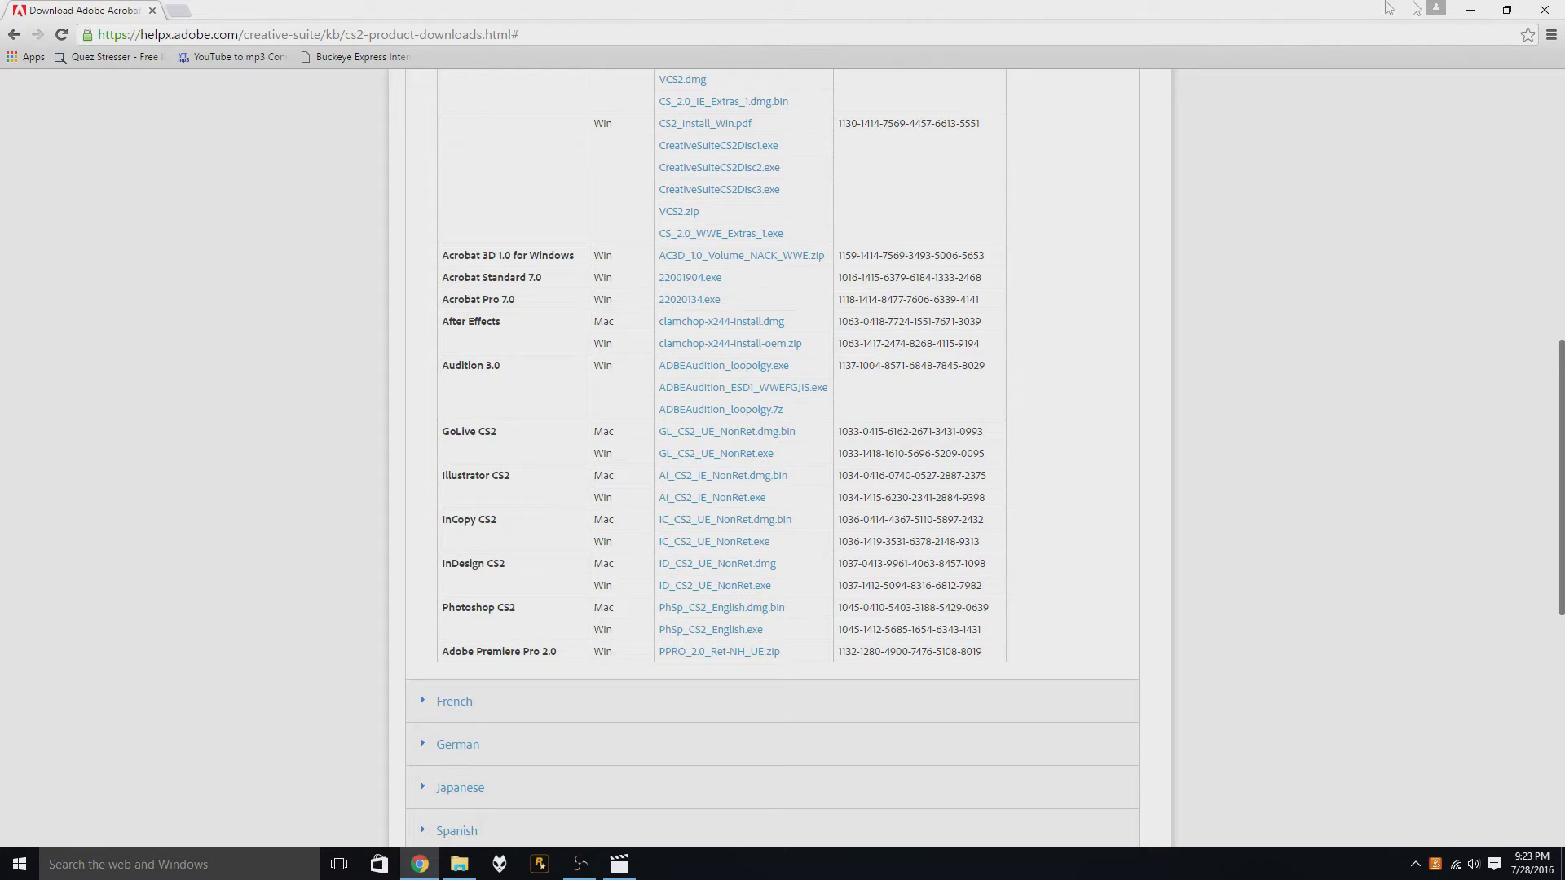
left_click(1473, 9)
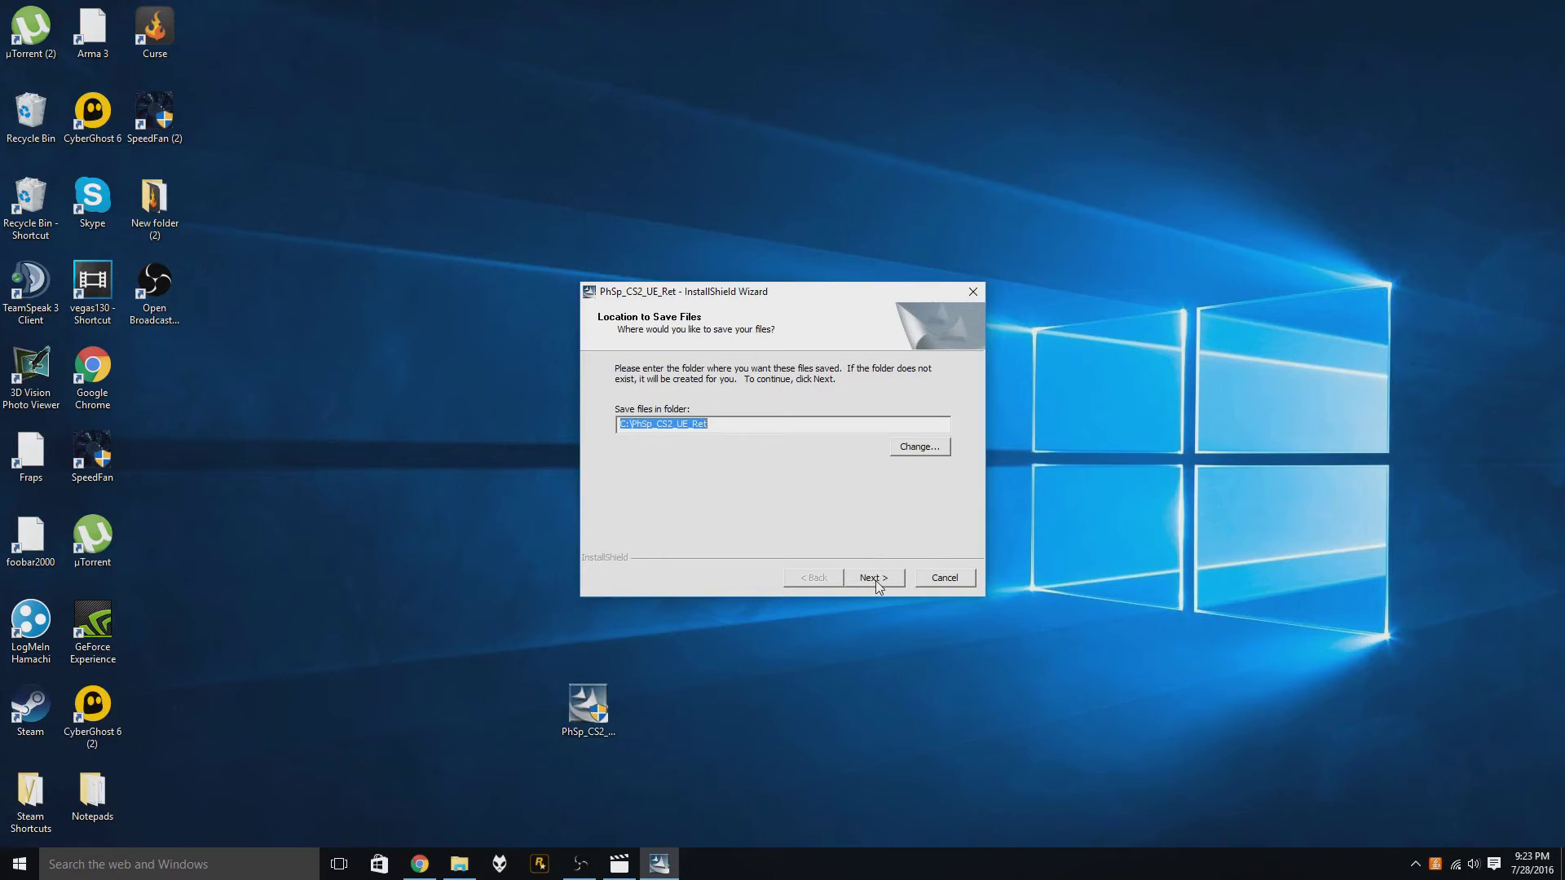
- Extract the Photoshop CS2 installer to the default folder, overwriting all existing files
left_click(875, 581)
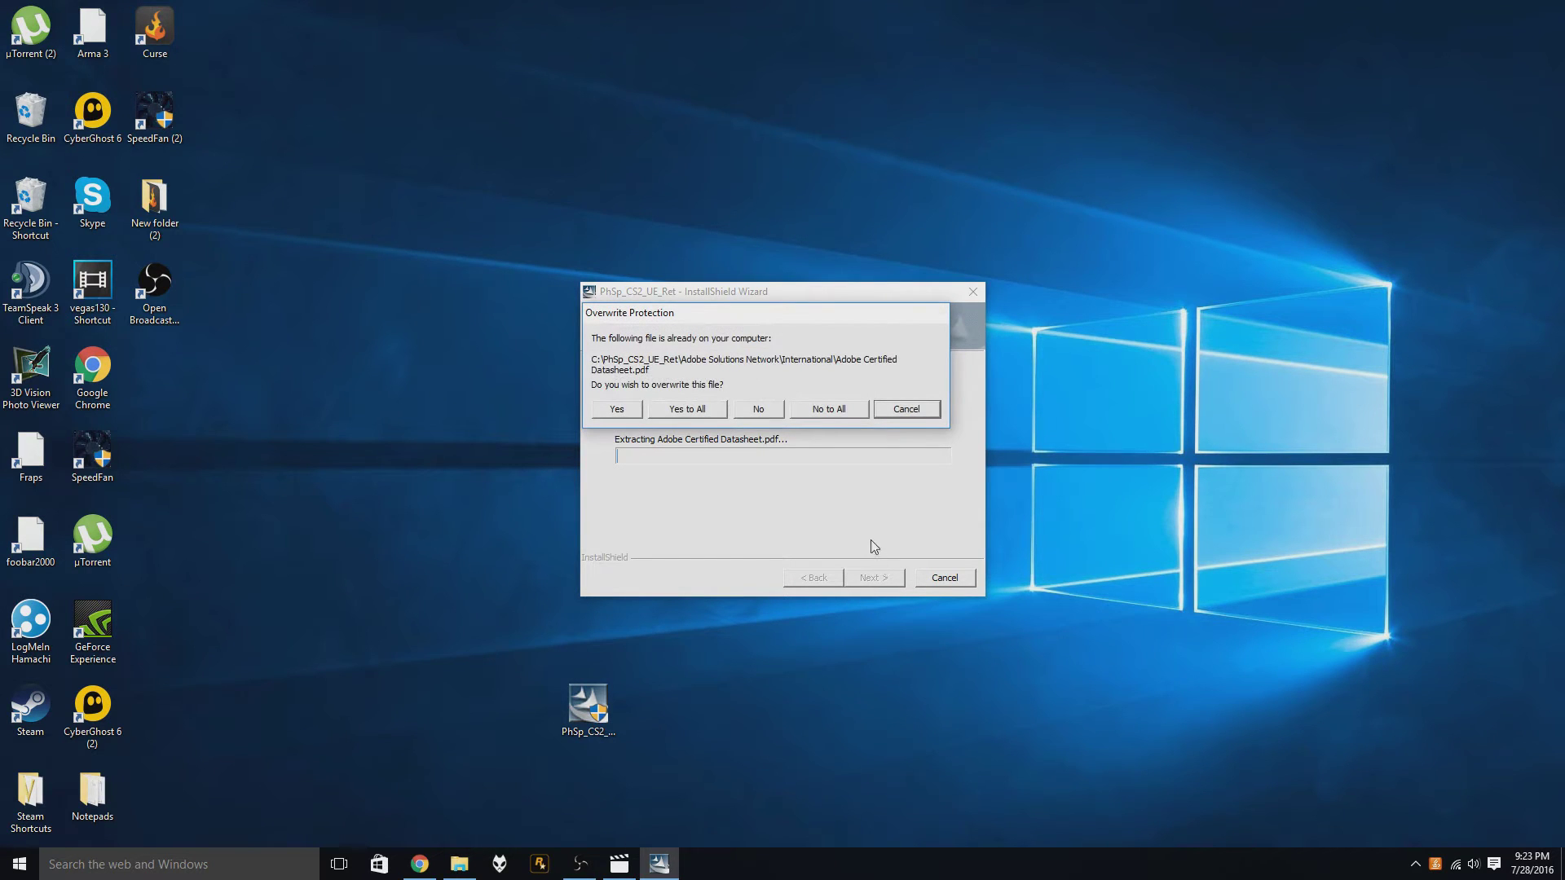
left_click(618, 414)
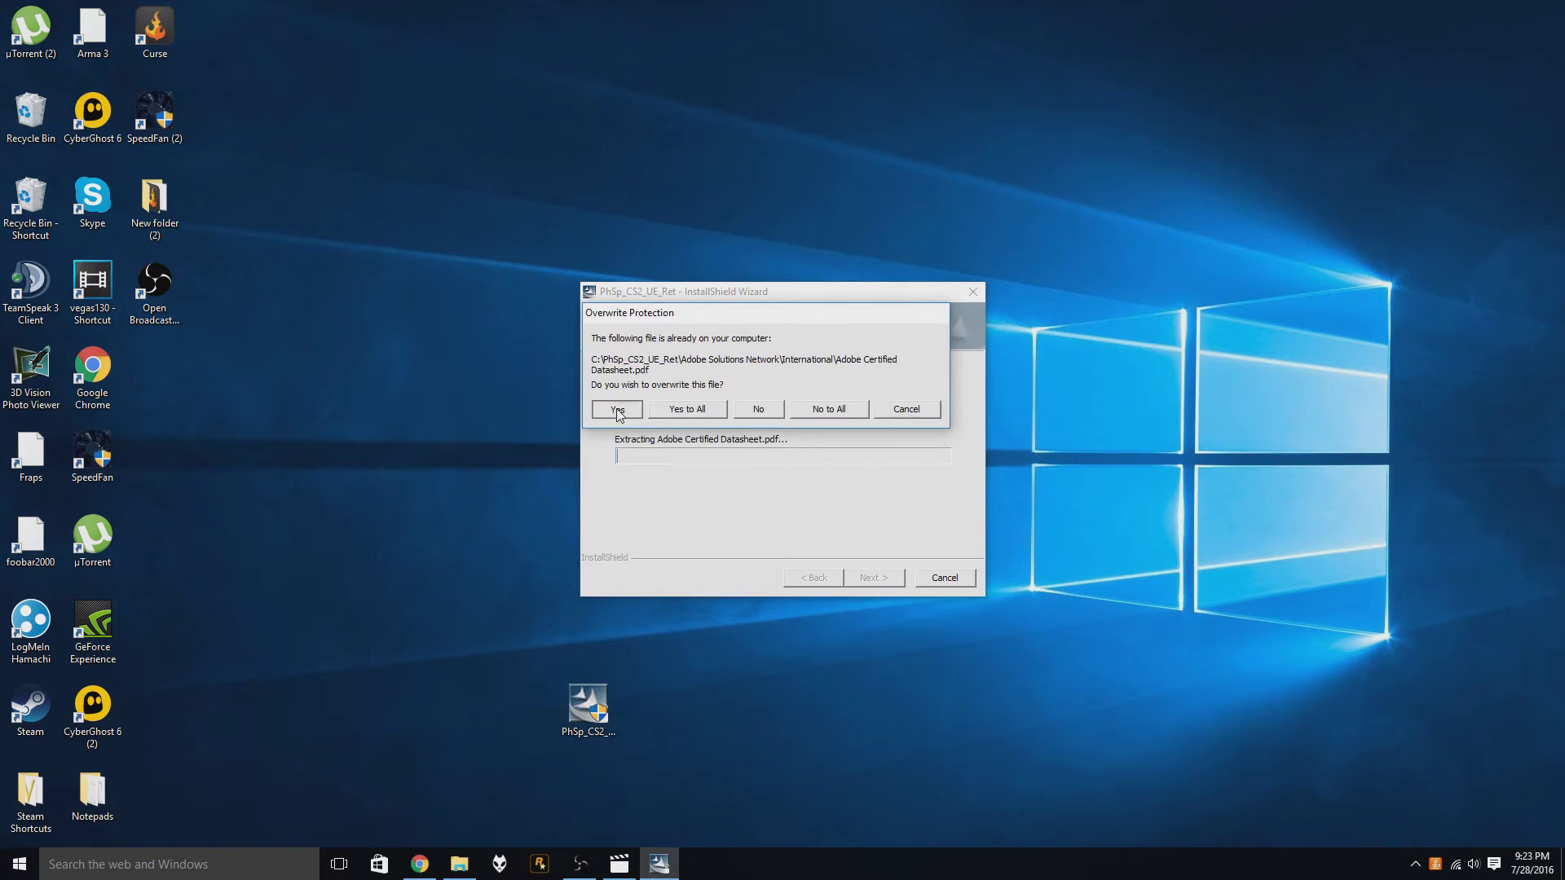
left_click(667, 413)
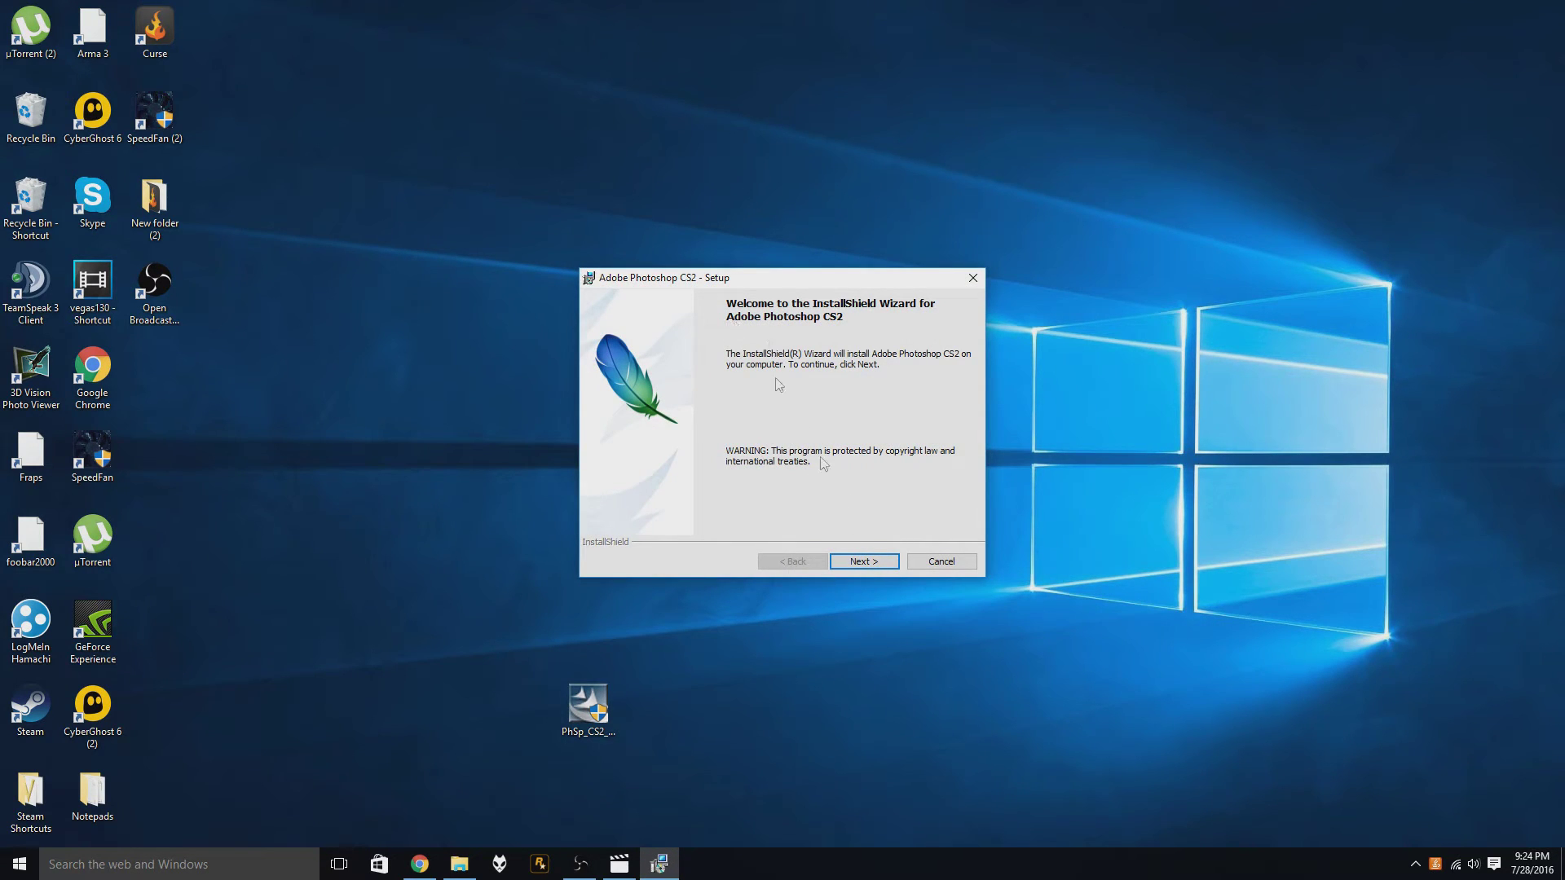
- Accept the Photoshop CS2 license, focus the Serial Number field, and bring Chrome back up
left_click(865, 563)
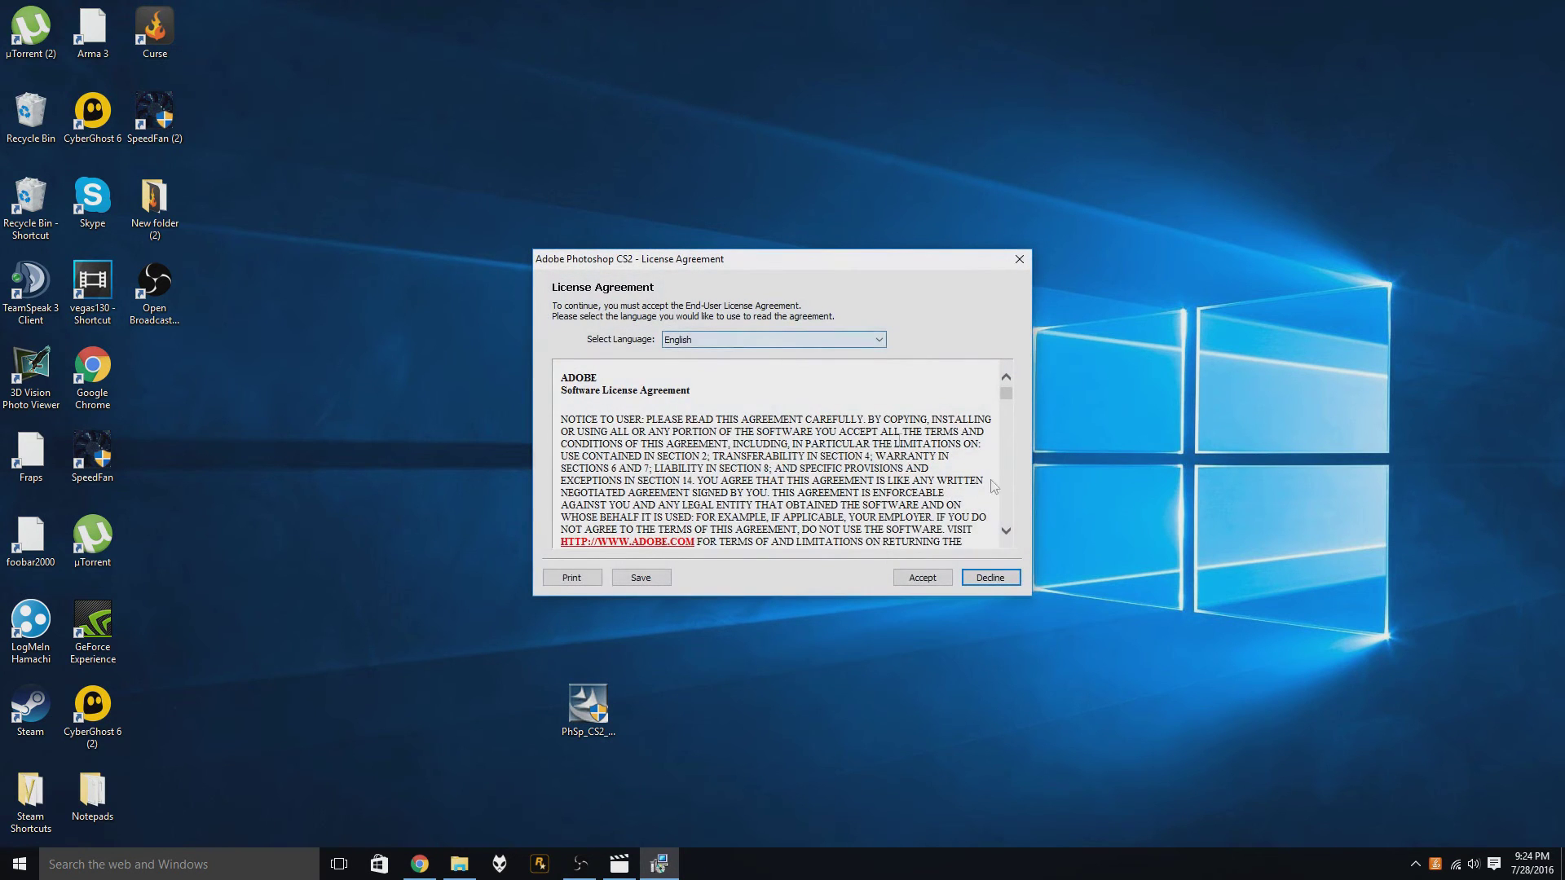
left_click_drag(1001, 395, 1006, 514)
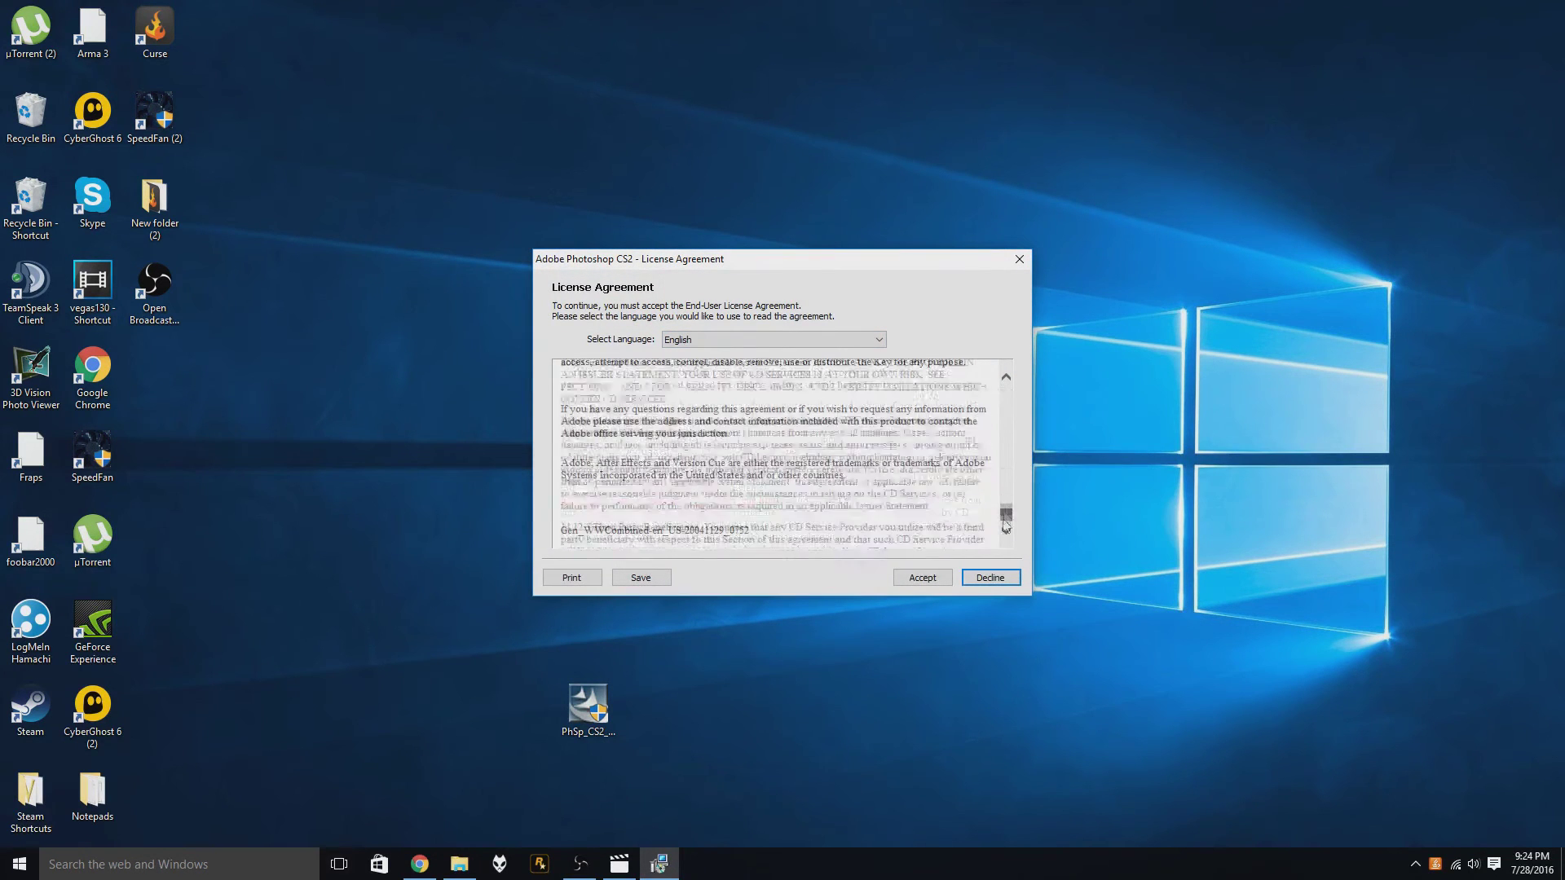
left_click(934, 579)
left_click(803, 498)
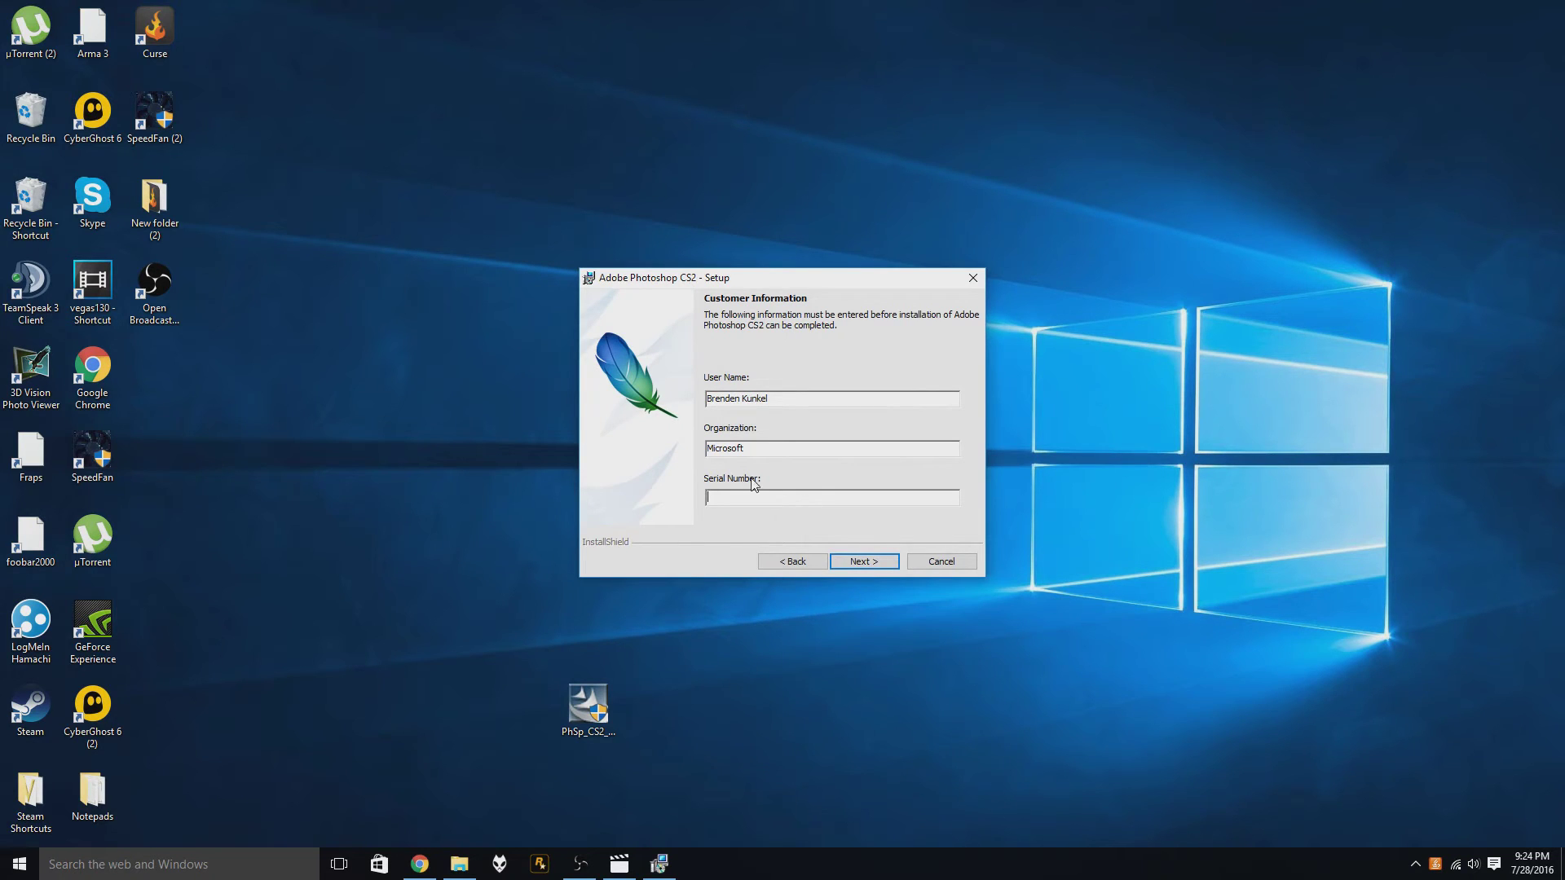
left_click(420, 865)
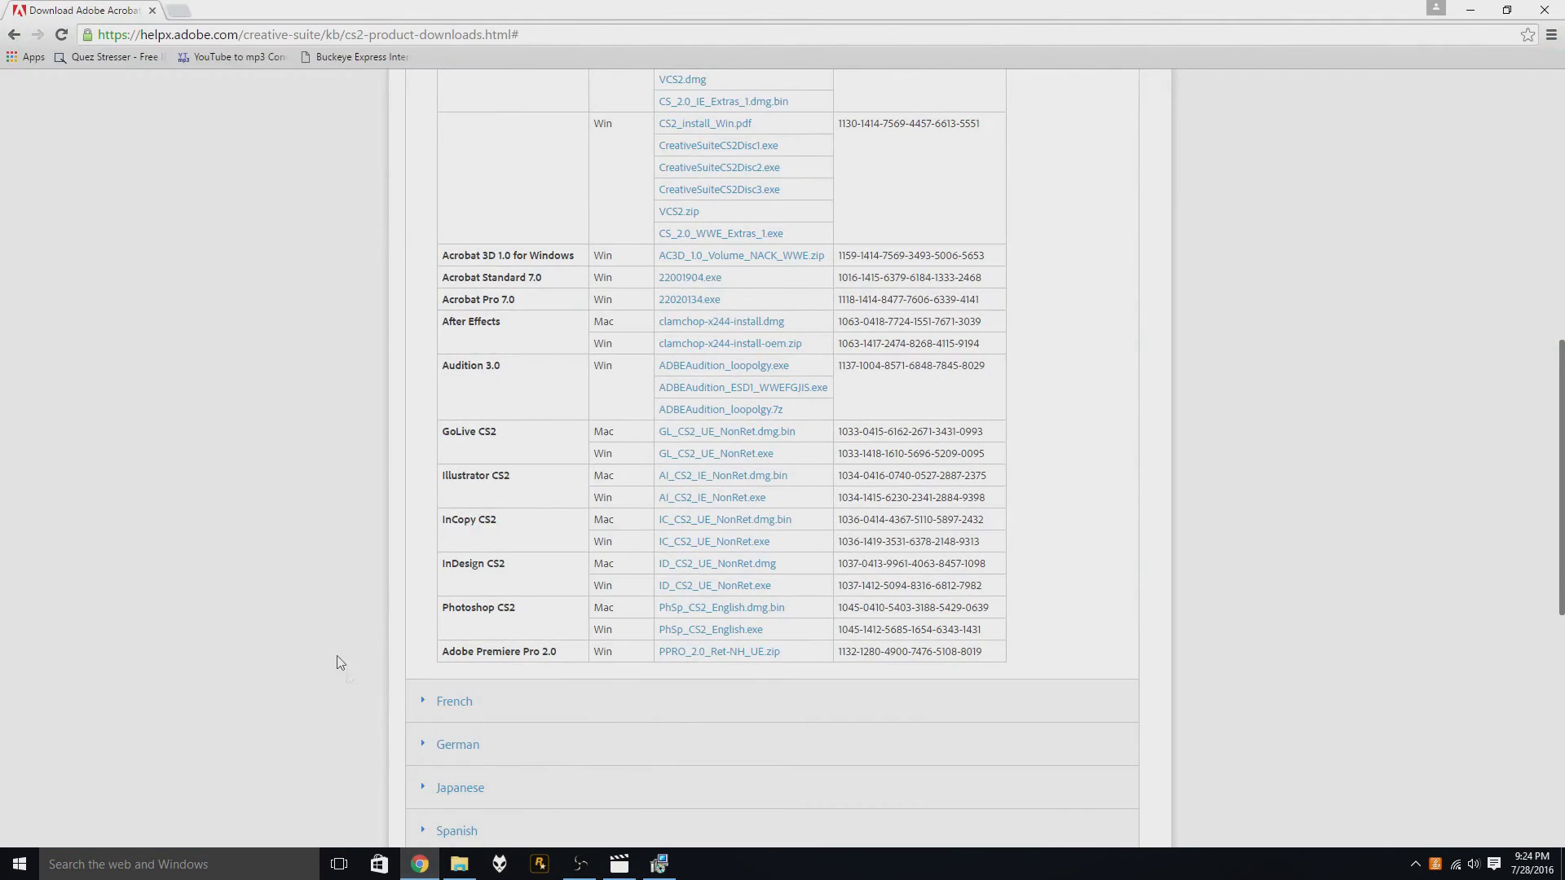
scroll(605, 606, "down", 5)
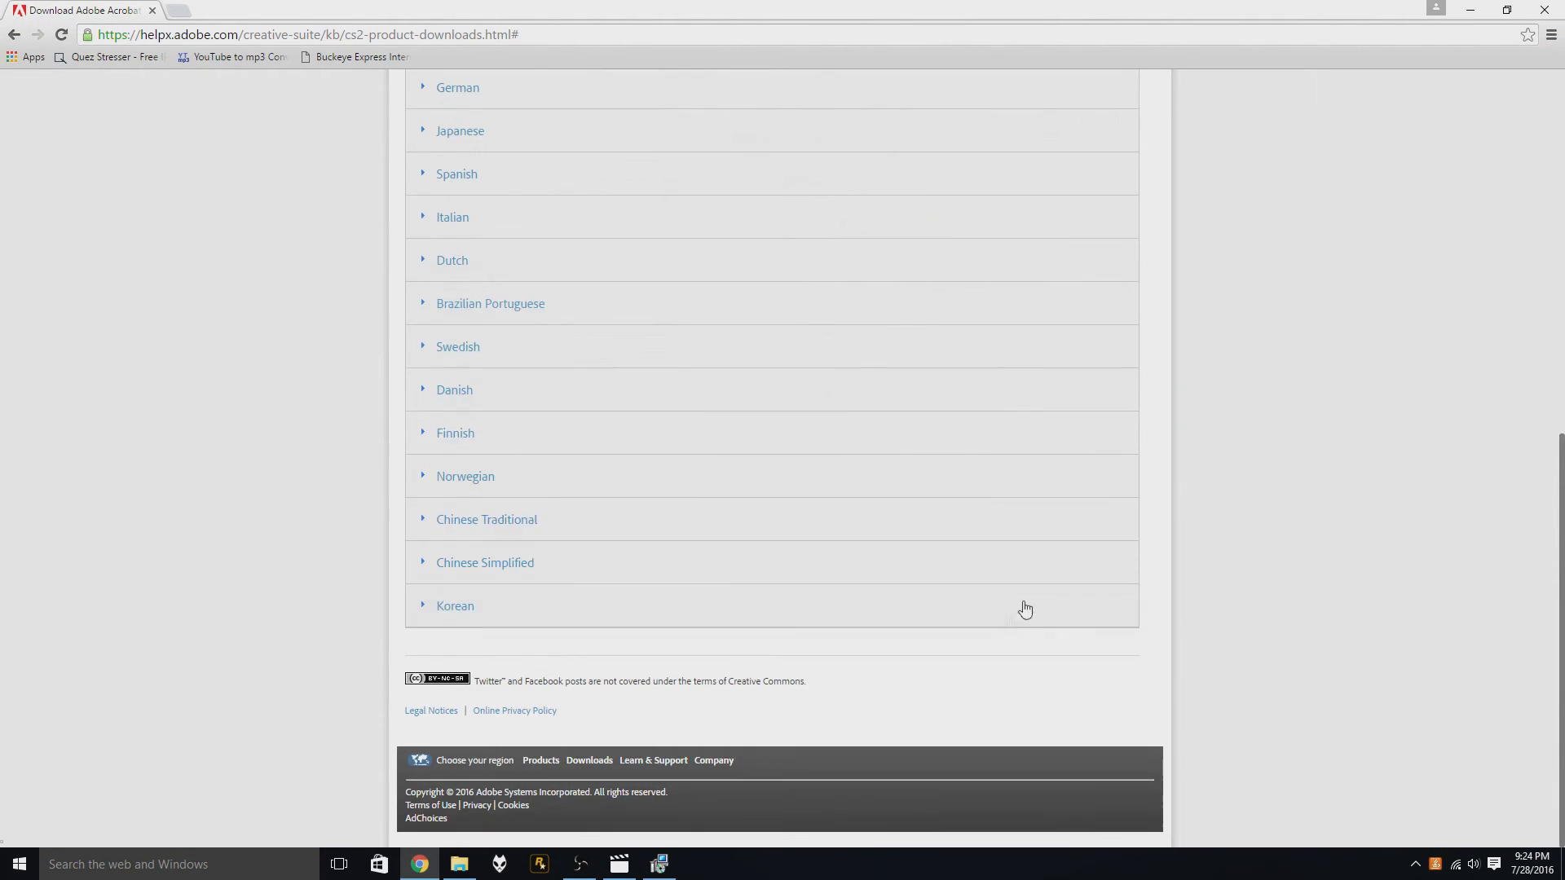
scroll(885, 402, "up", 3)
- Re-expand the English downloads table to reach the Photoshop CS2 Windows serial
left_click(569, 493)
scroll(1094, 713, "down", 2)
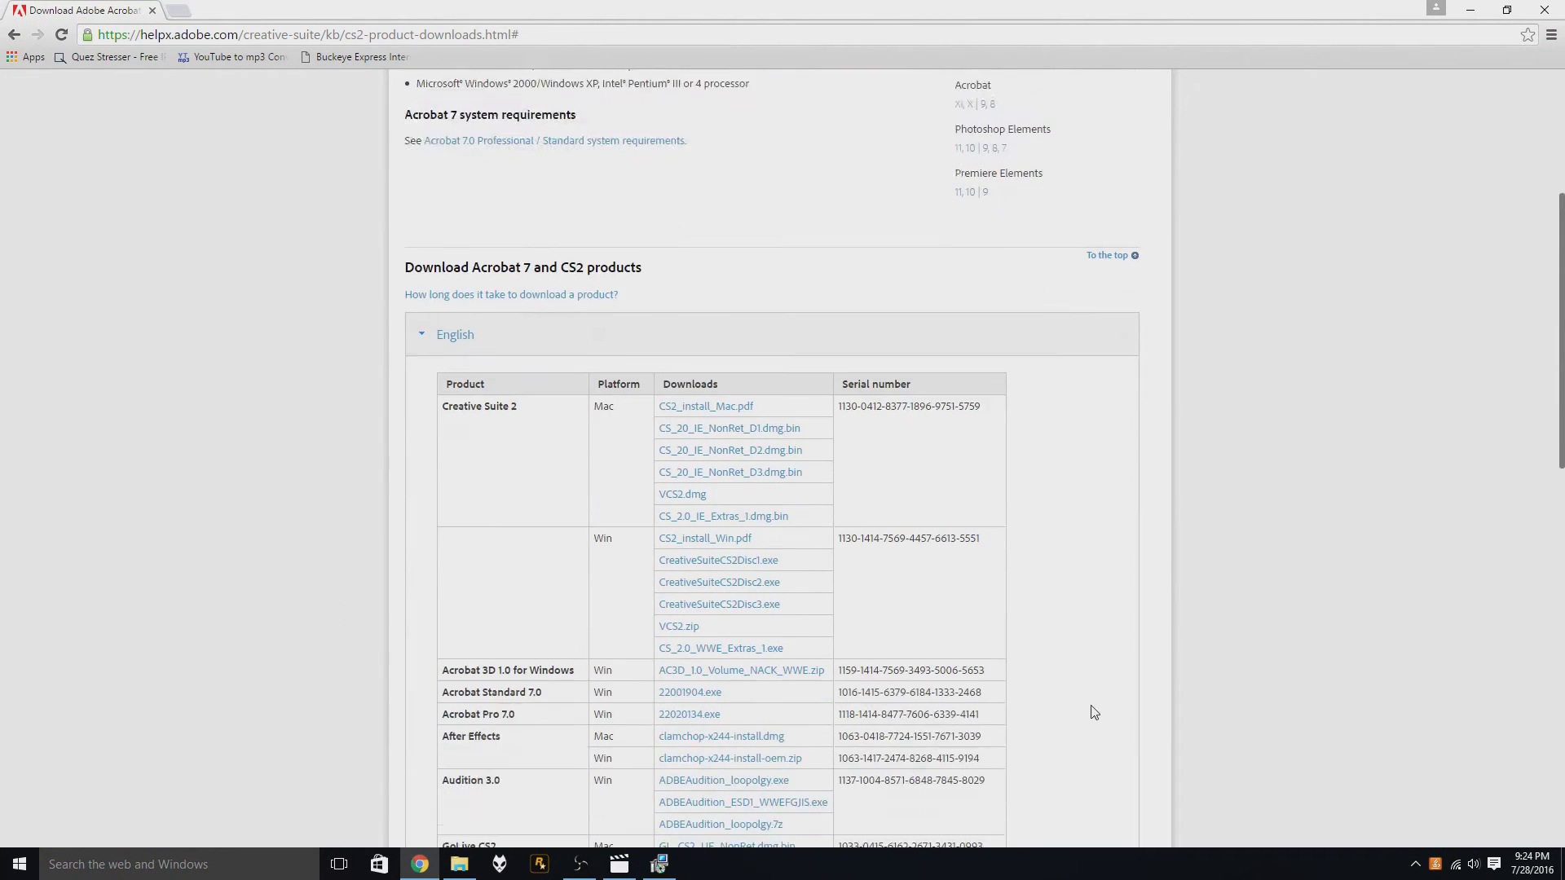
scroll(1016, 692, "down", 2)
scroll(934, 750, "down", 3)
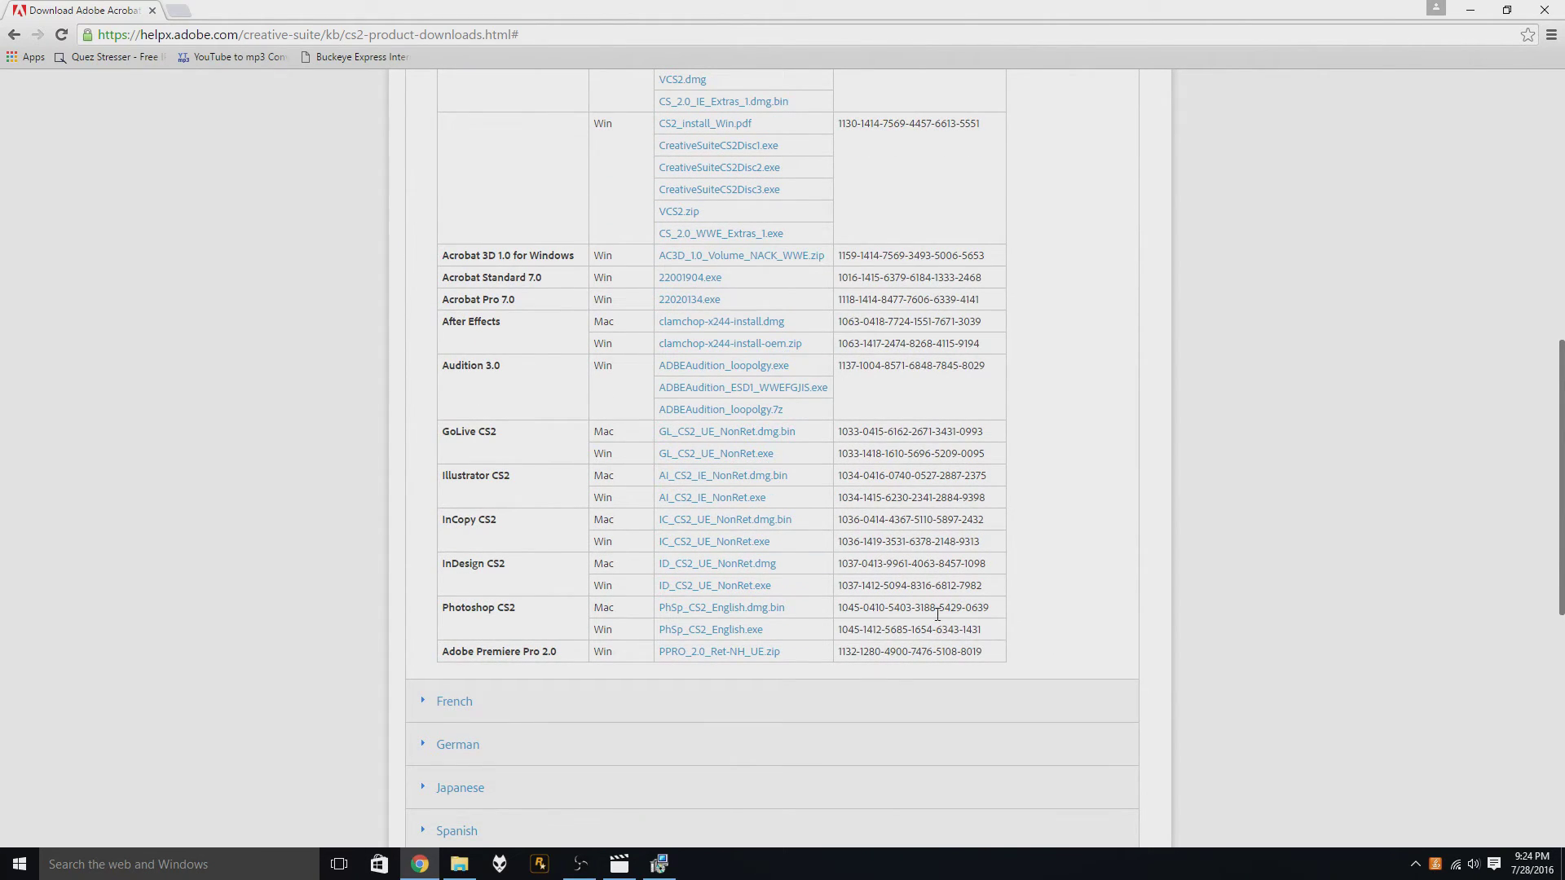
left_click_drag(980, 629, 833, 632)
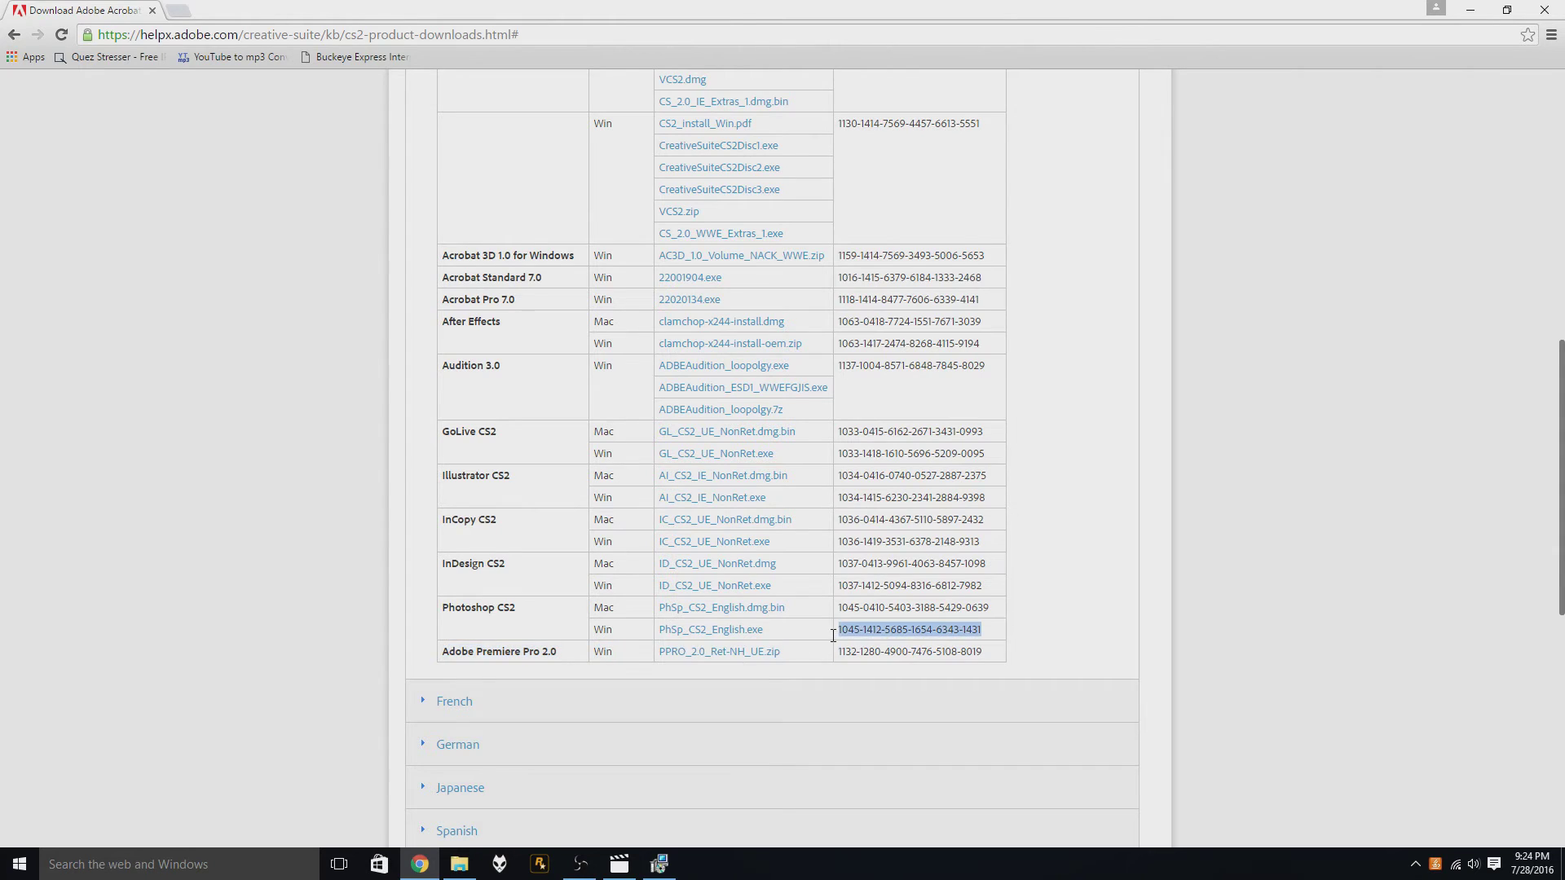
scroll(867, 643, "down", 5)
left_click(1470, 10)
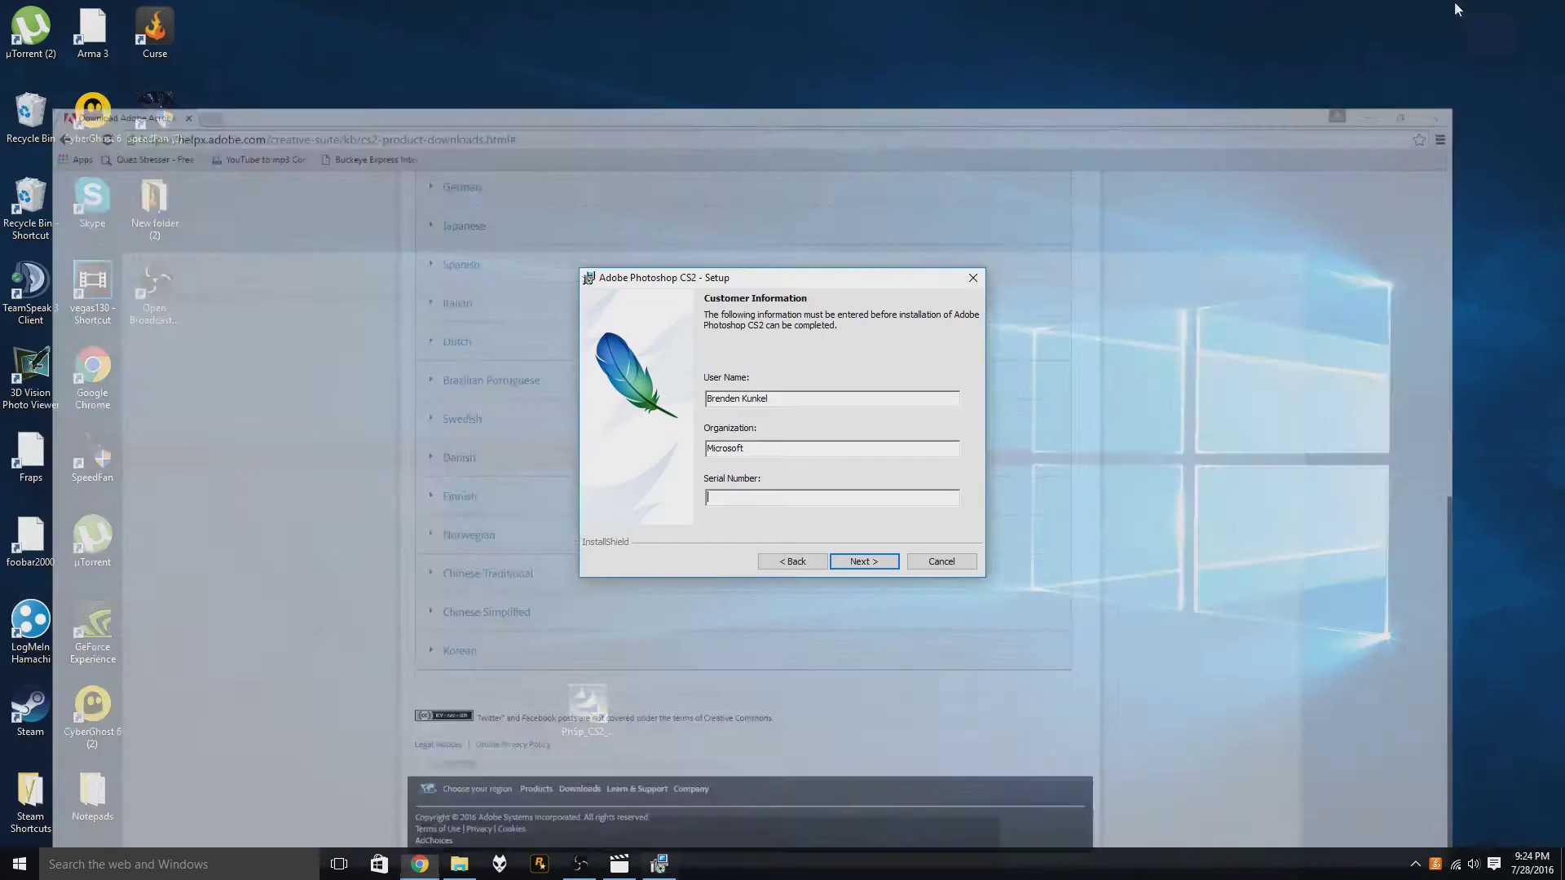
key("ctrl+v")
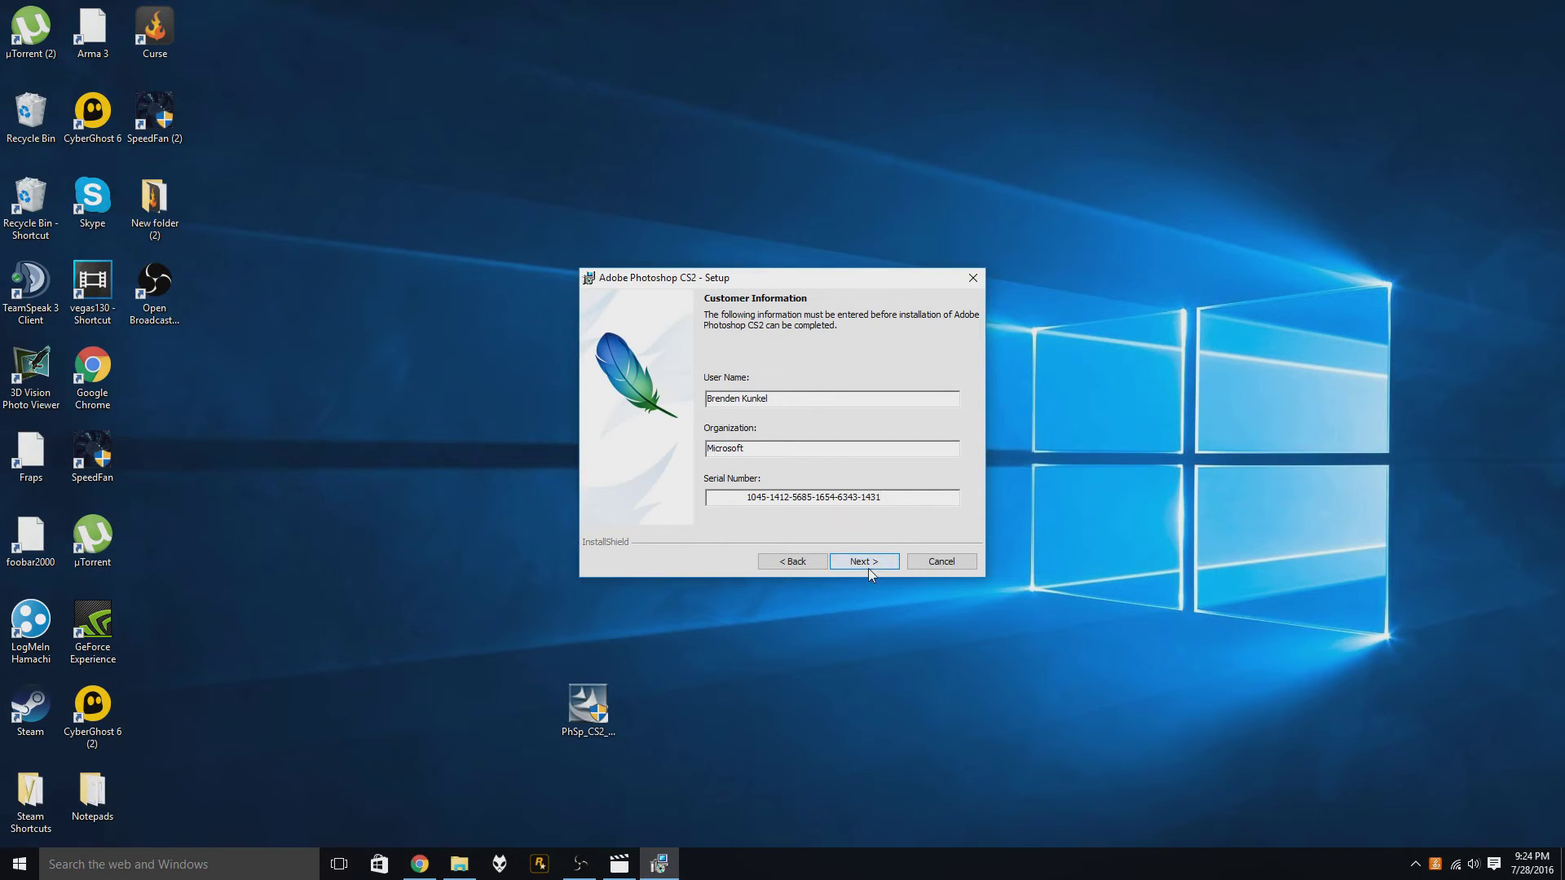
left_click(878, 562)
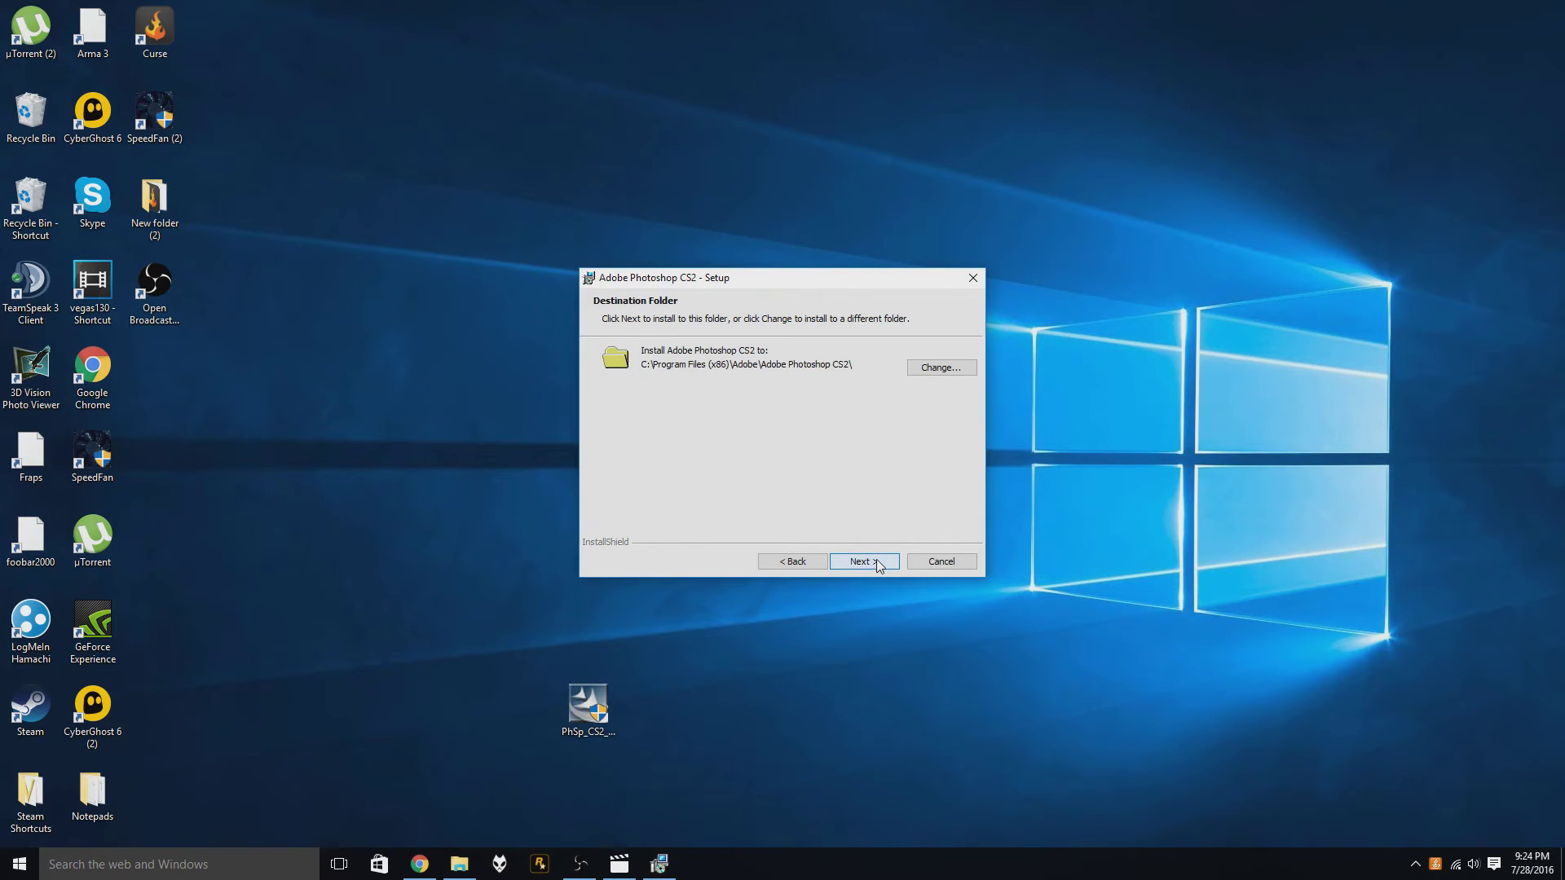
left_click(878, 562)
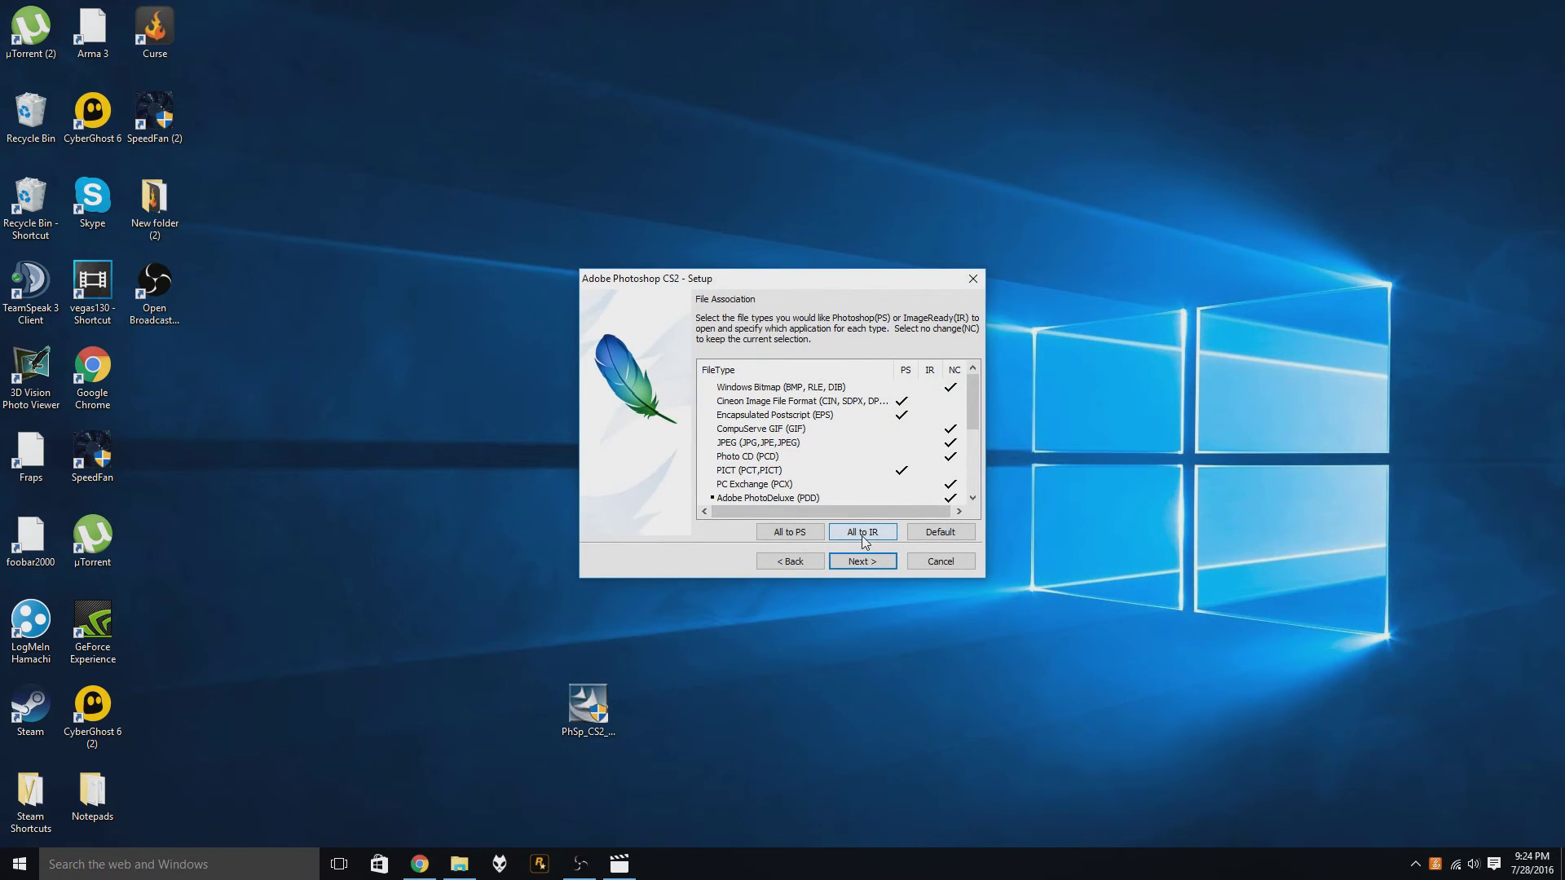
left_click(864, 561)
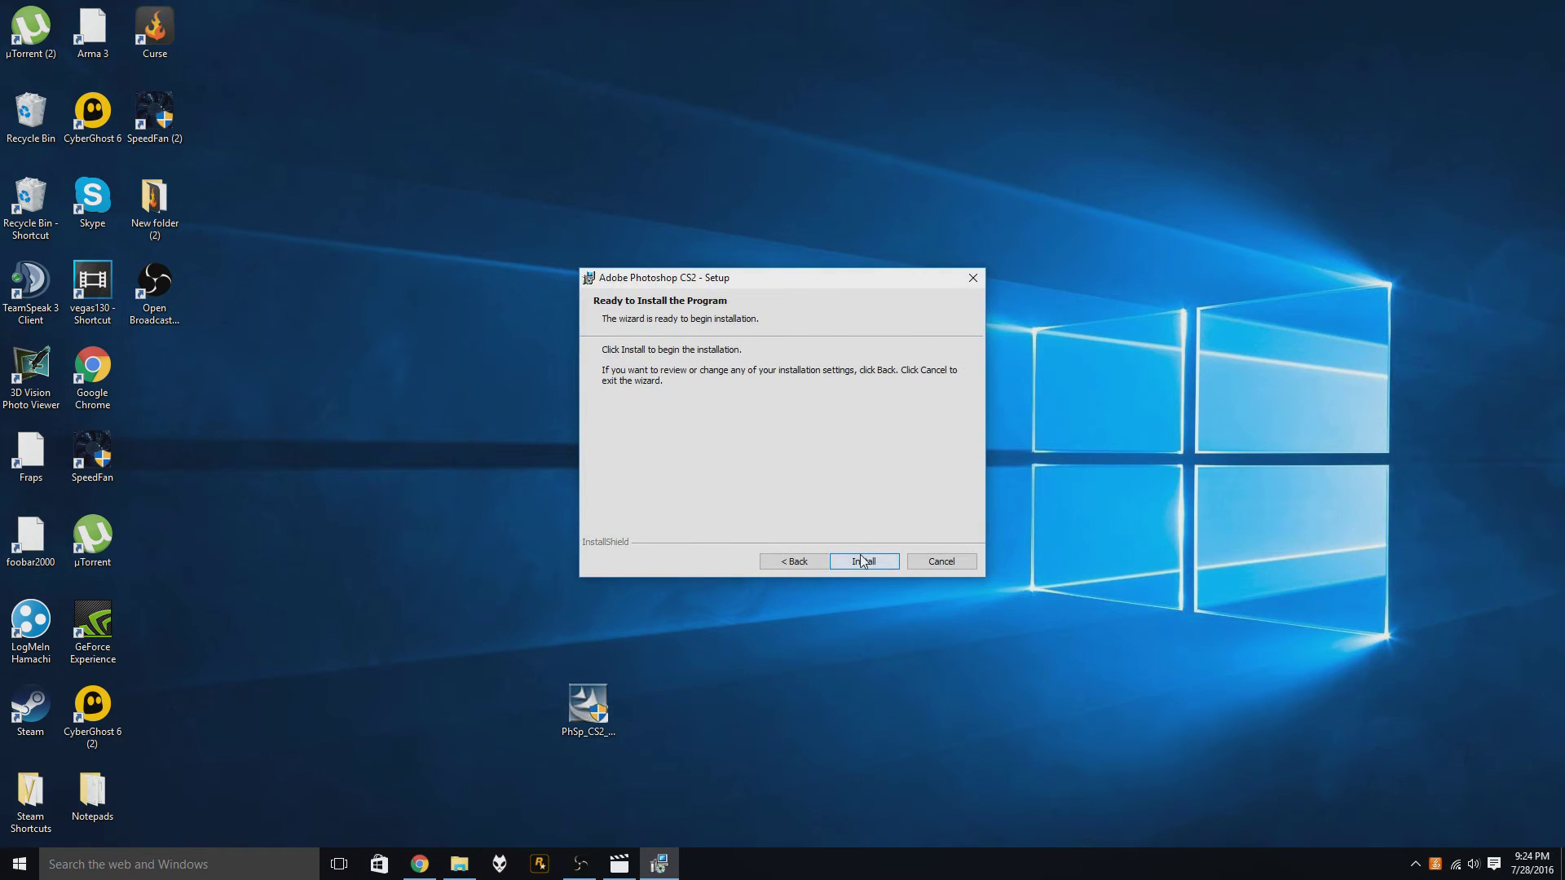
left_click(861, 562)
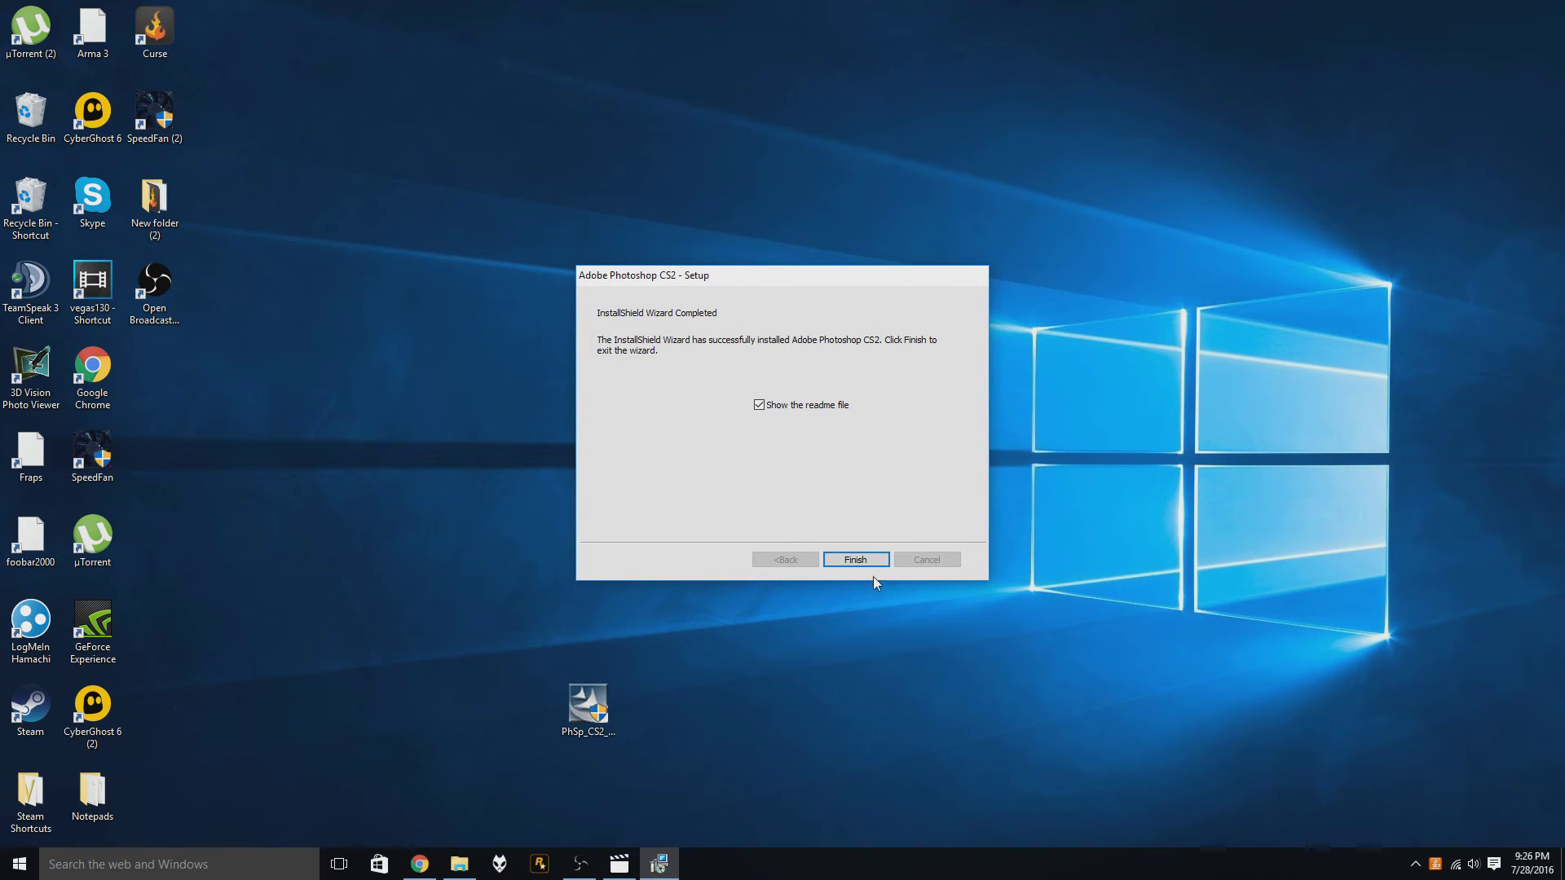
- Finish setup, close the Read Me, move PhSp_CS2 and Video Des icons left, and view Video Des
left_click(875, 565)
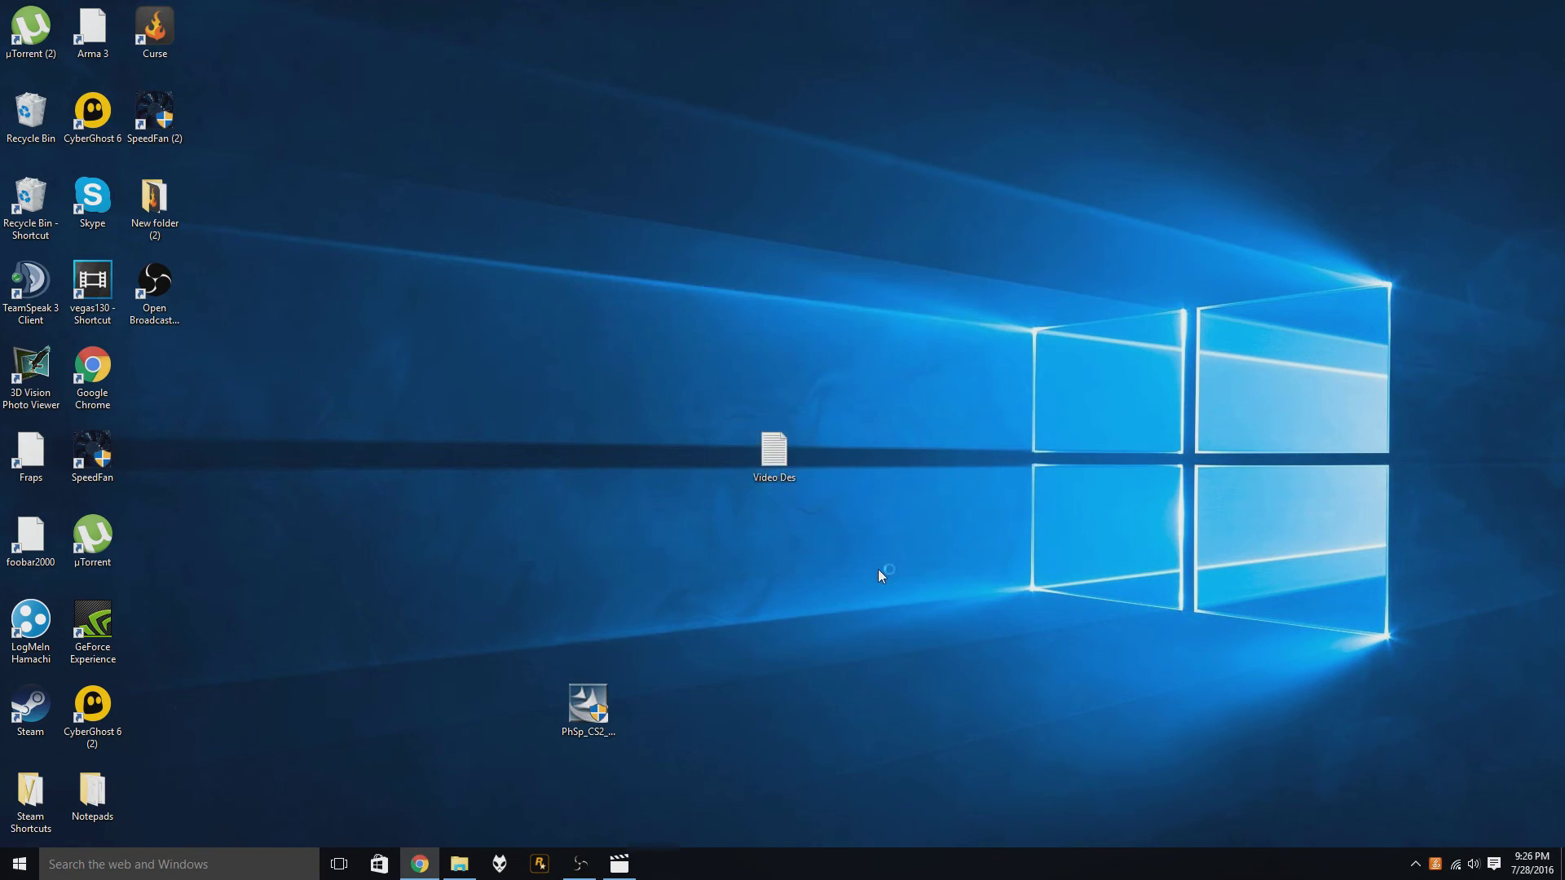
scroll(760, 332, "down", 3)
scroll(532, 209, "down", 2)
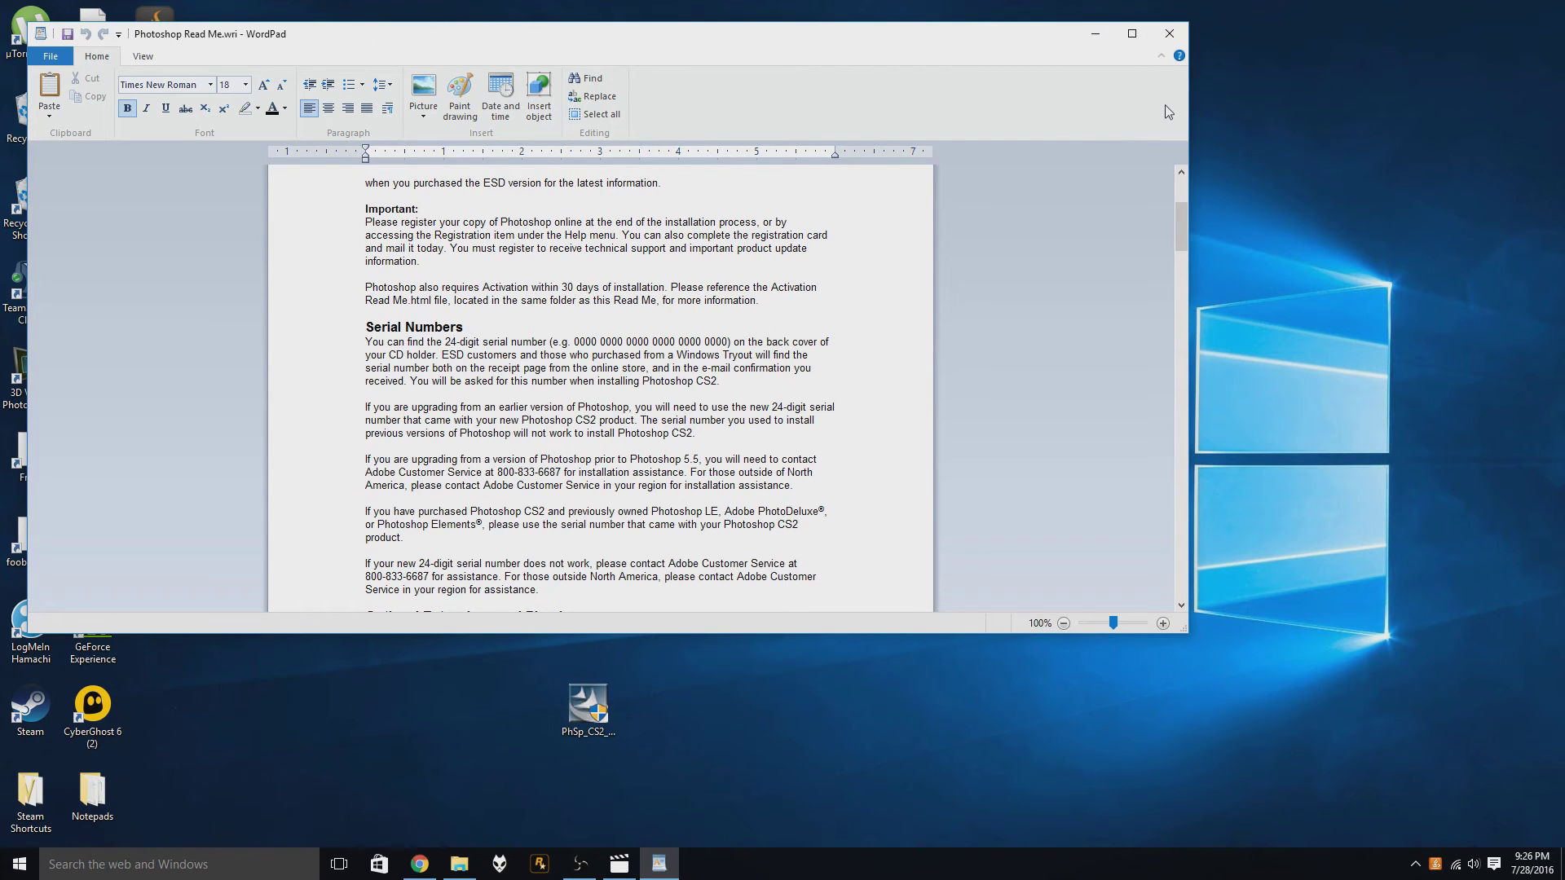
left_click(1169, 35)
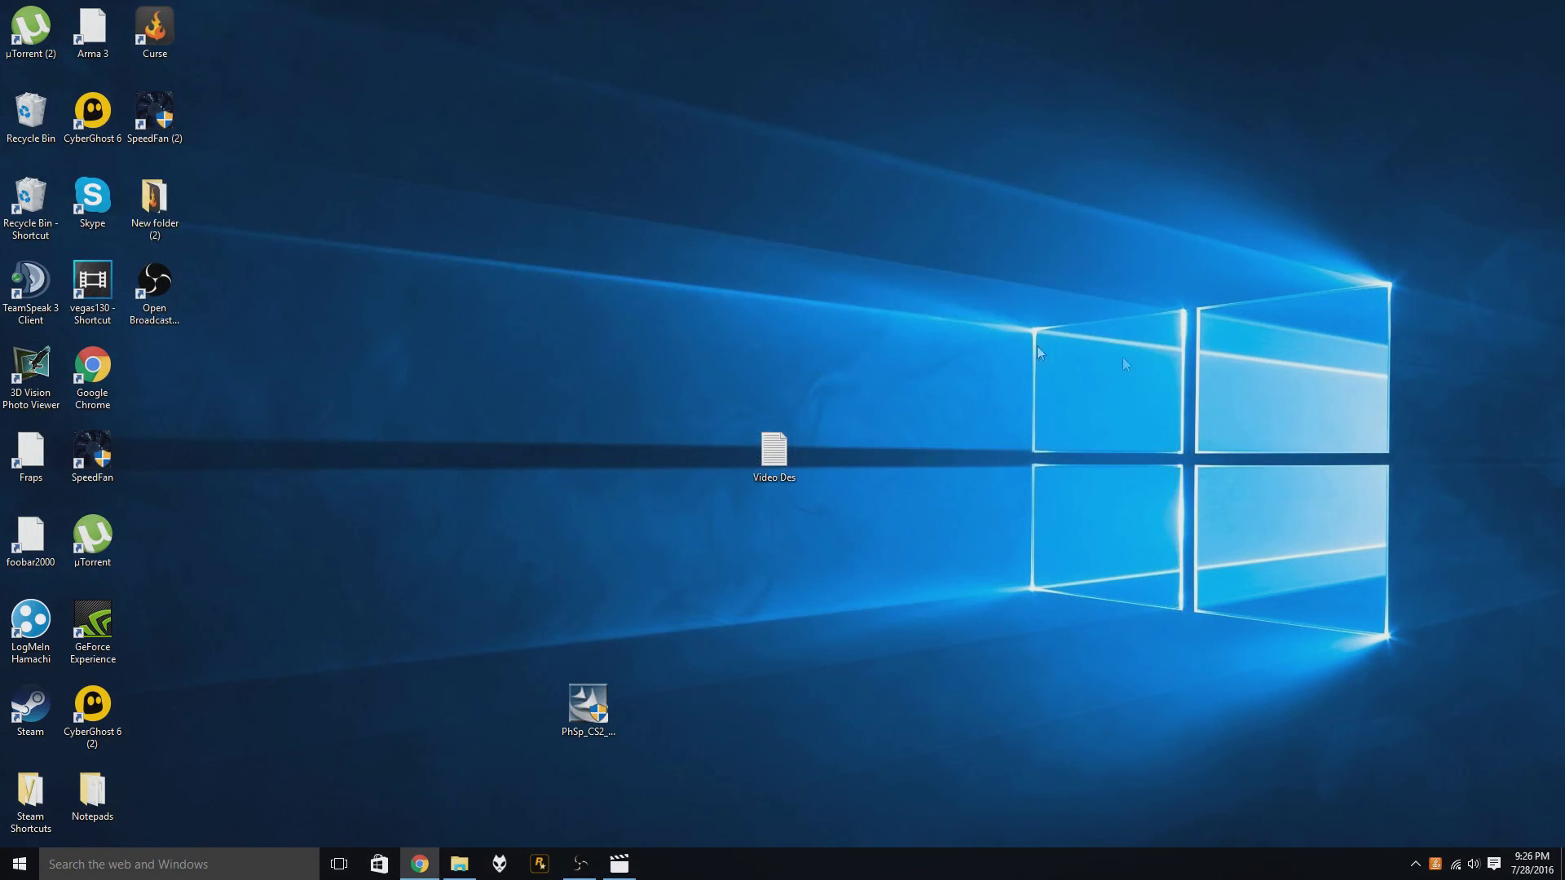
left_click_drag(575, 707, 155, 362)
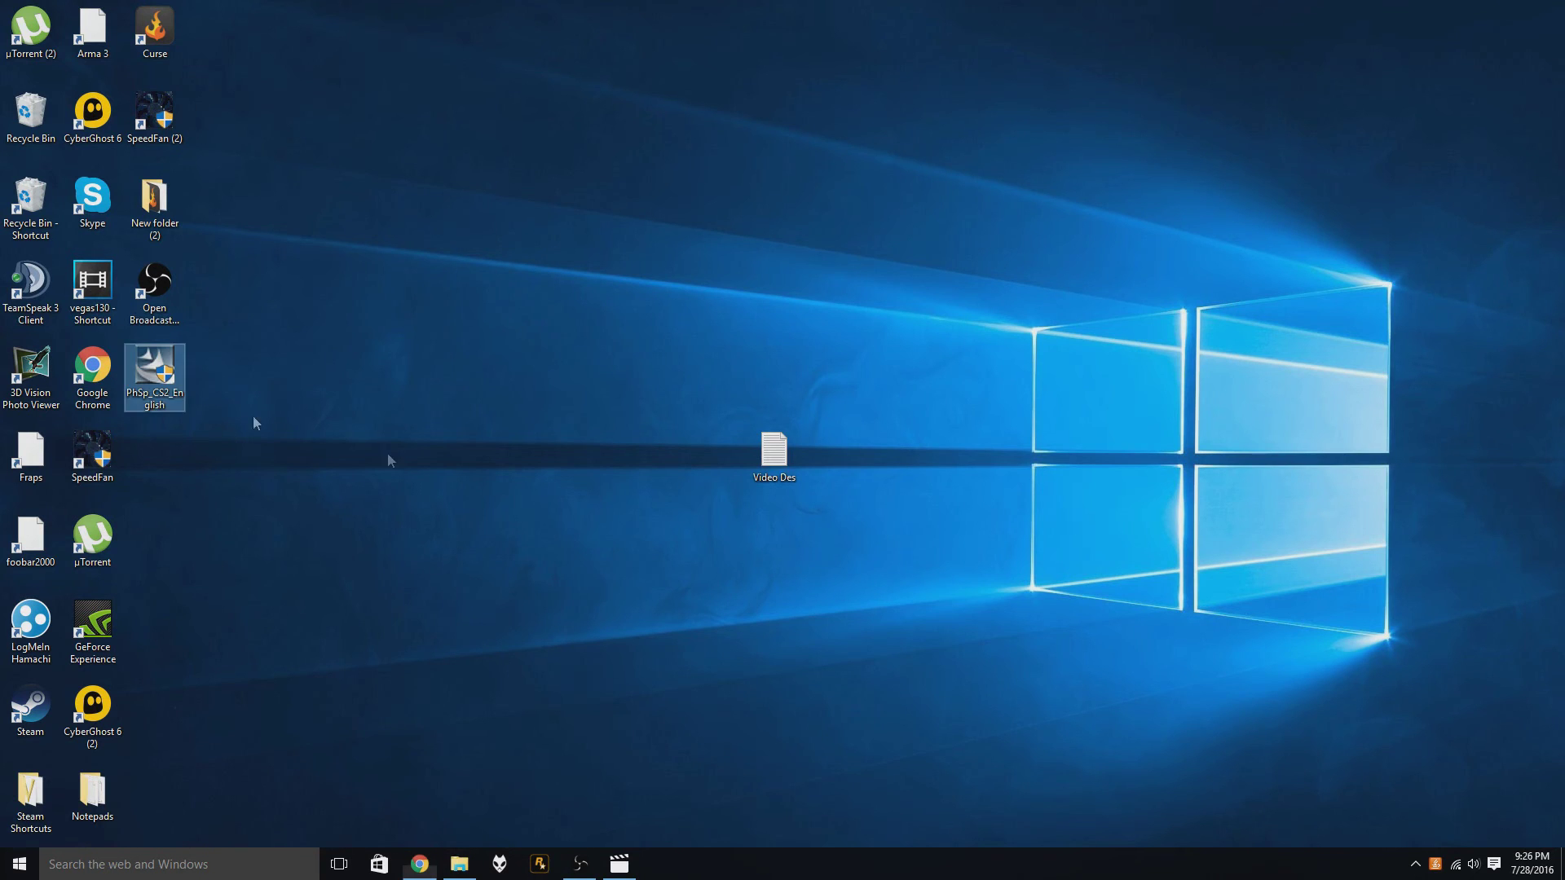
left_click_drag(773, 455, 146, 481)
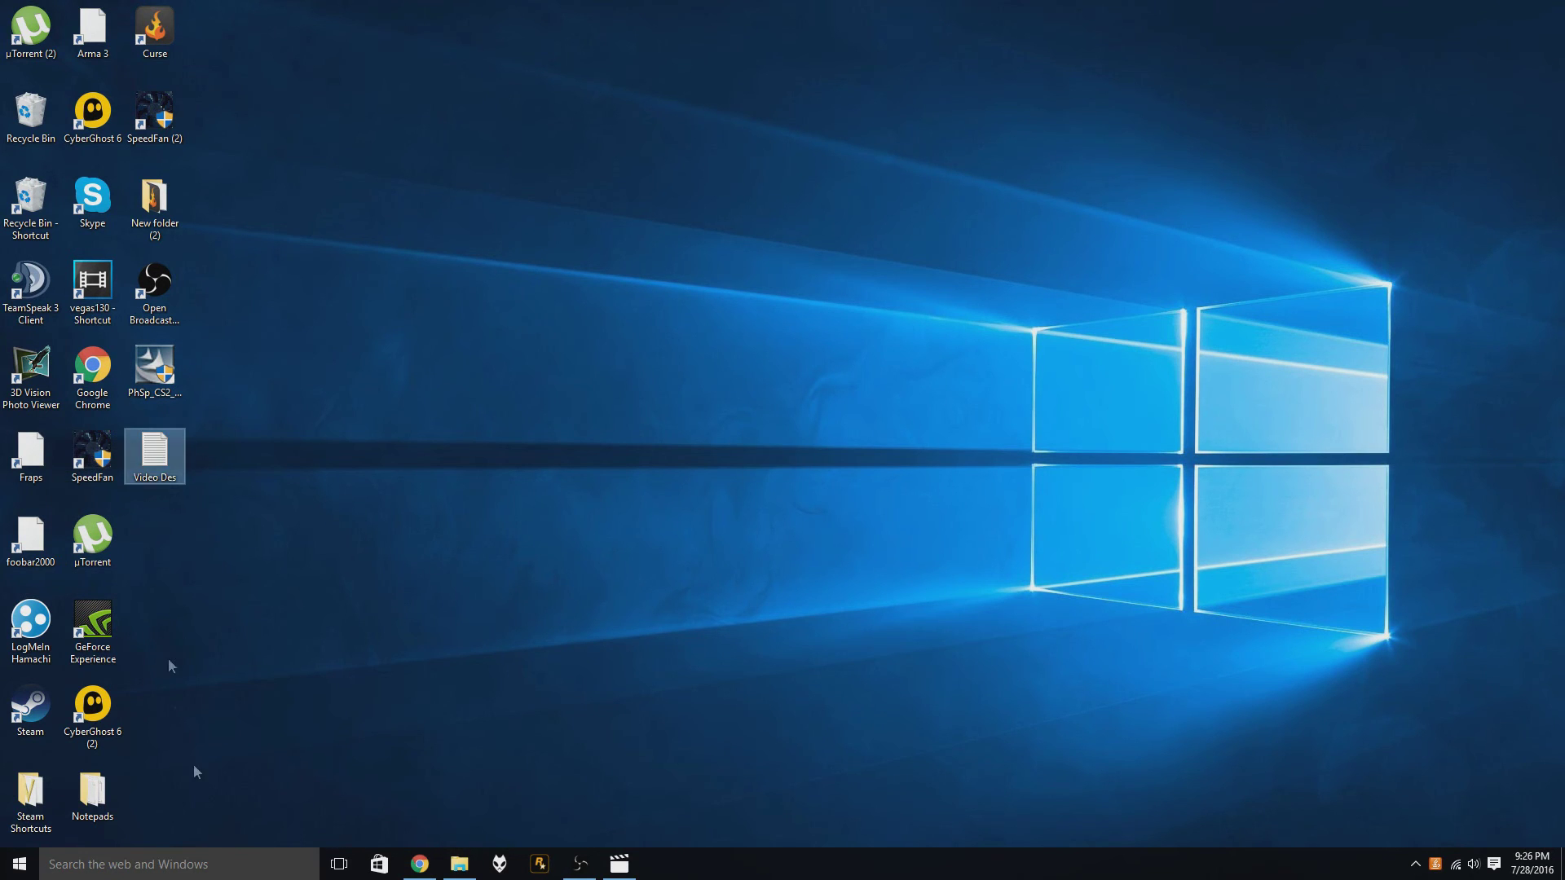
double_click(165, 476)
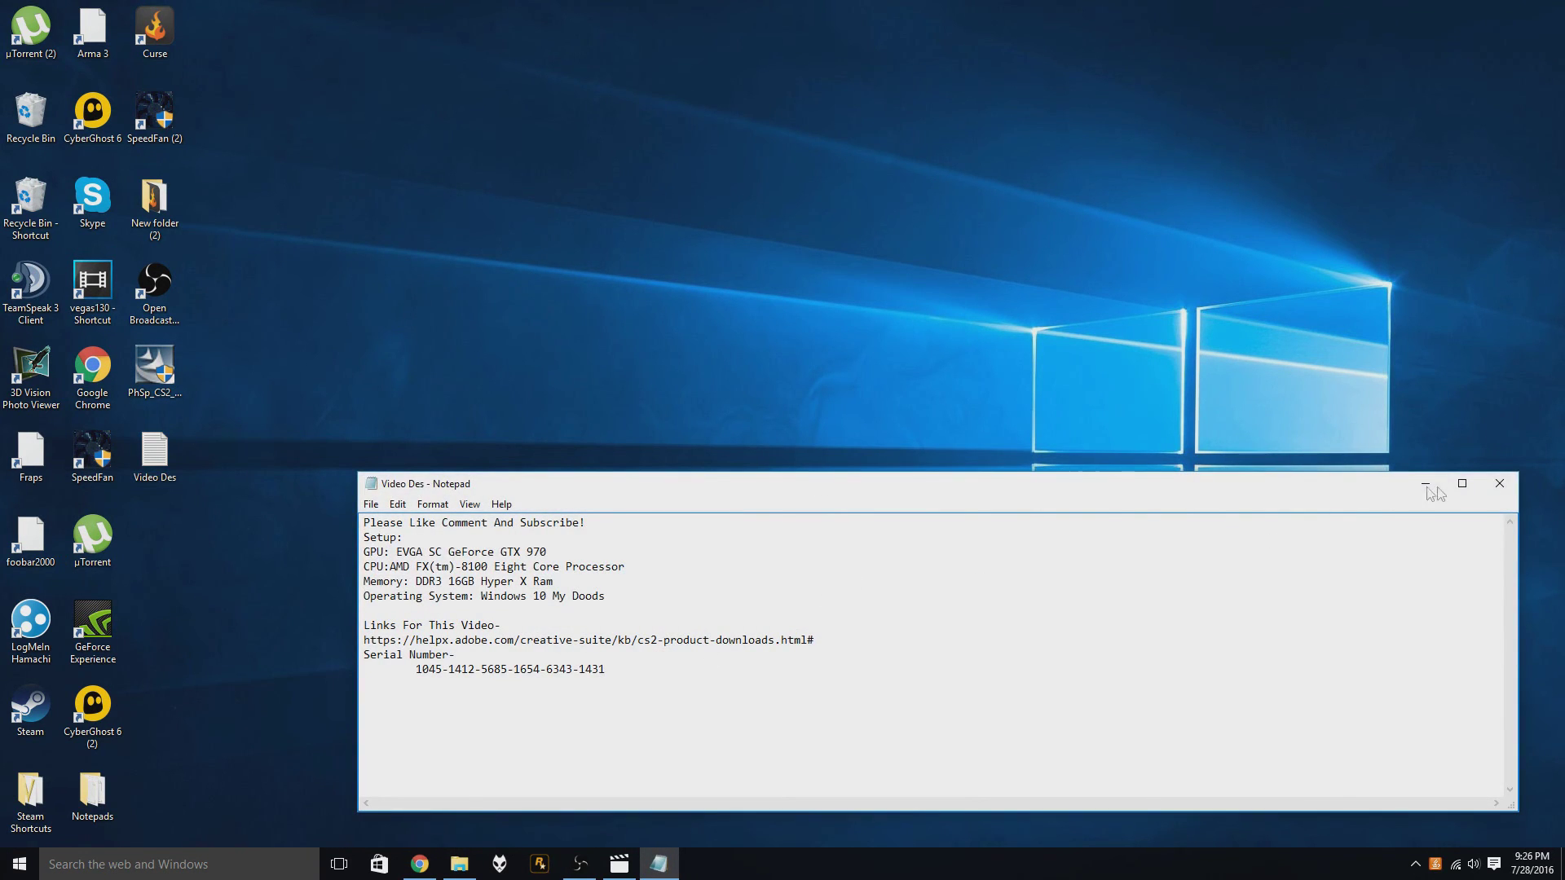
left_click(1499, 484)
- Search Windows for 'Photoshop' and launch Adobe Photoshop CS2 from the results
left_click(165, 865)
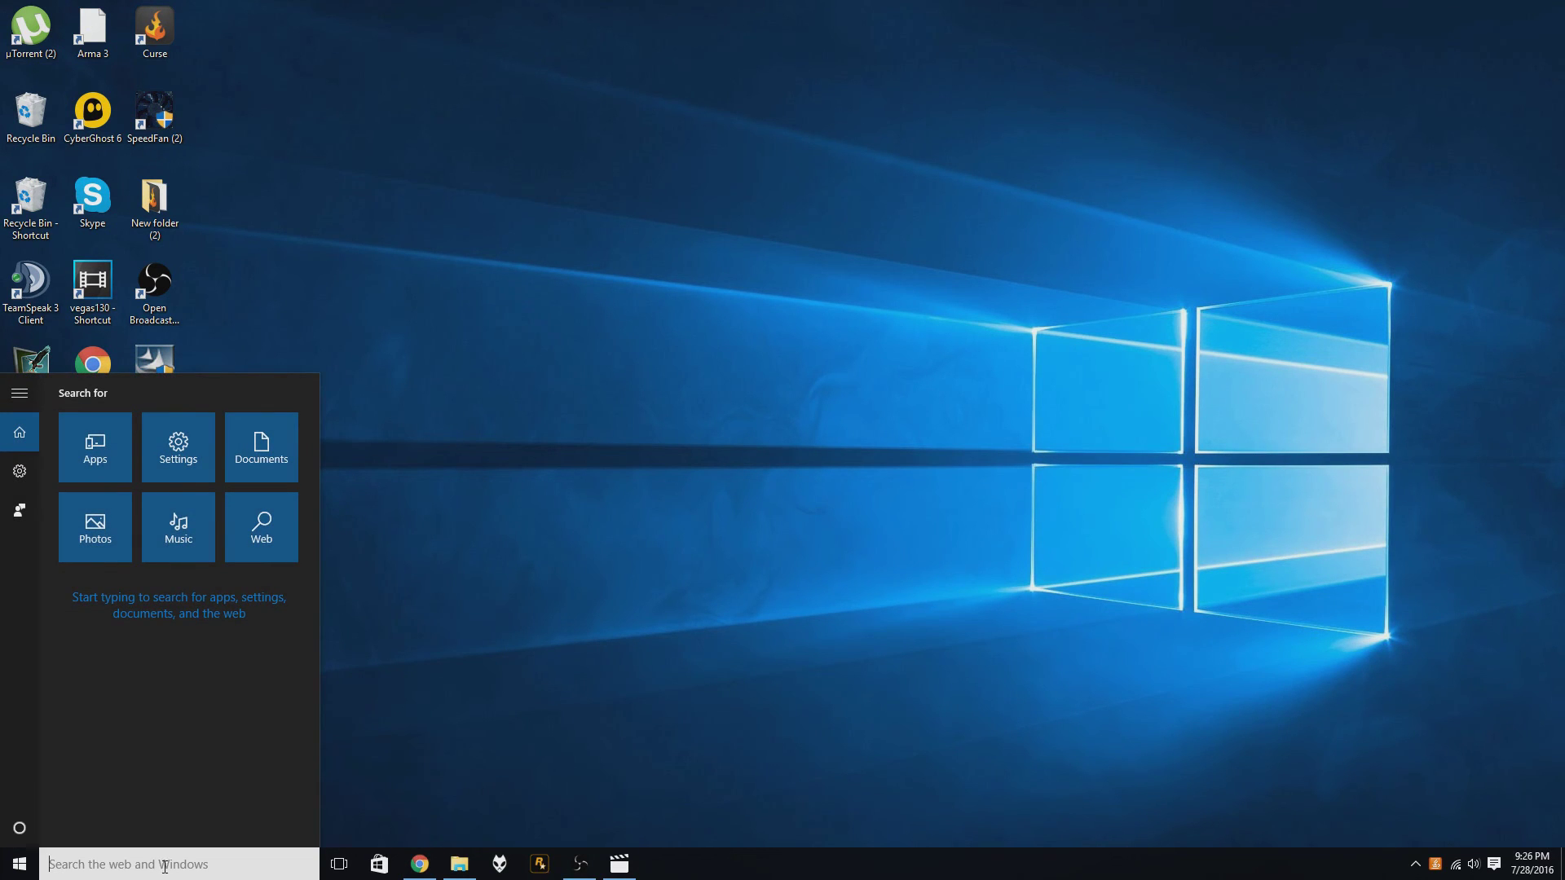
type("Photoshop")
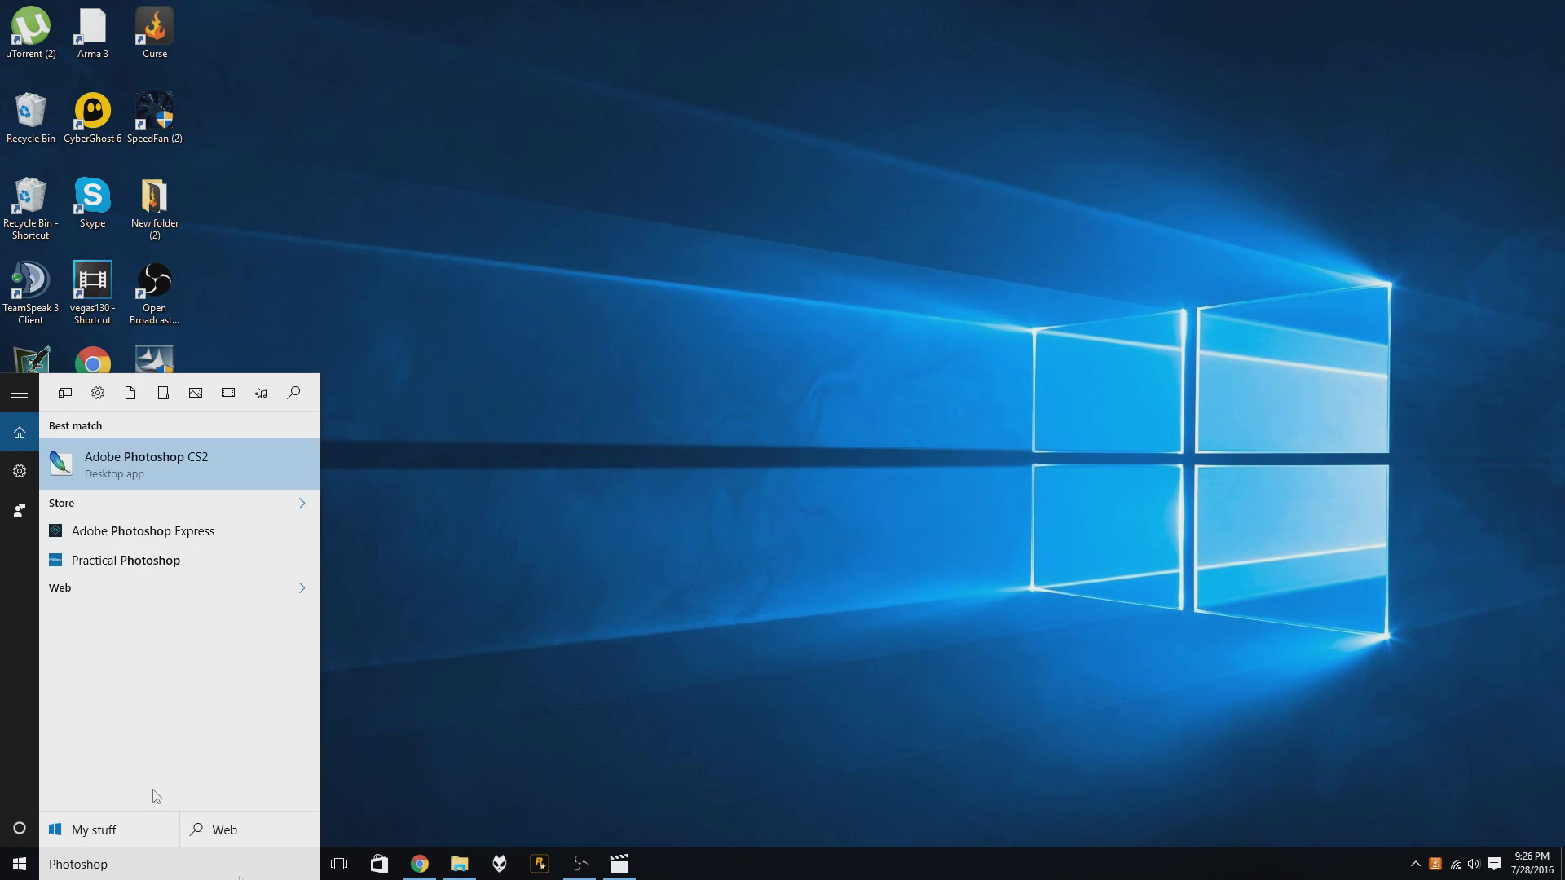
left_click(145, 456)
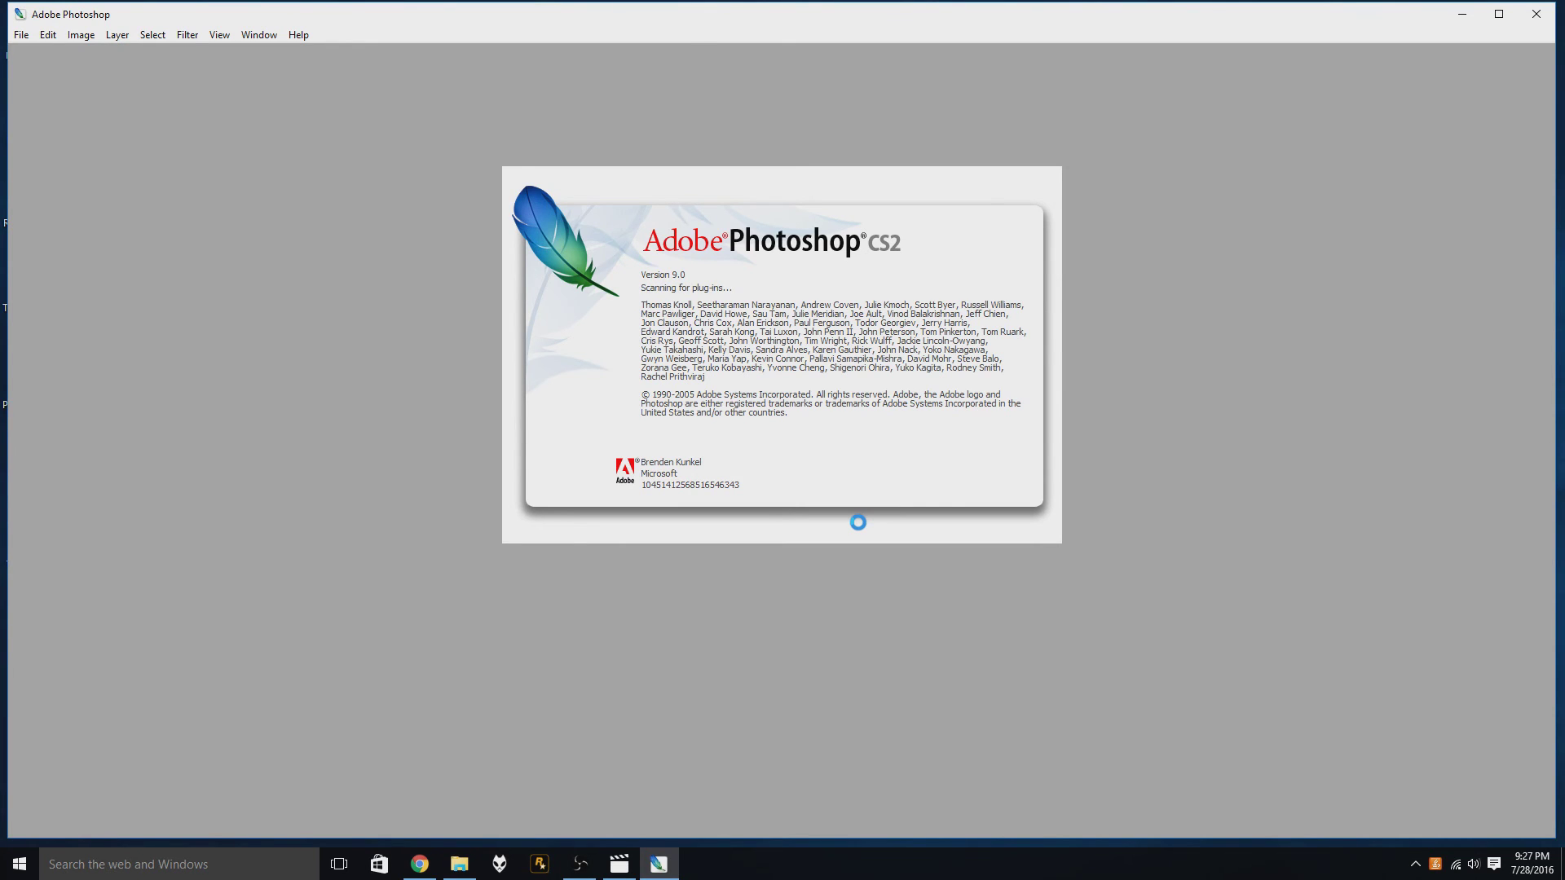
- Decline registration, cancel Adobe Updater Preferences, acknowledge no updates, and close the open menu
left_click(821, 398)
left_click(802, 399)
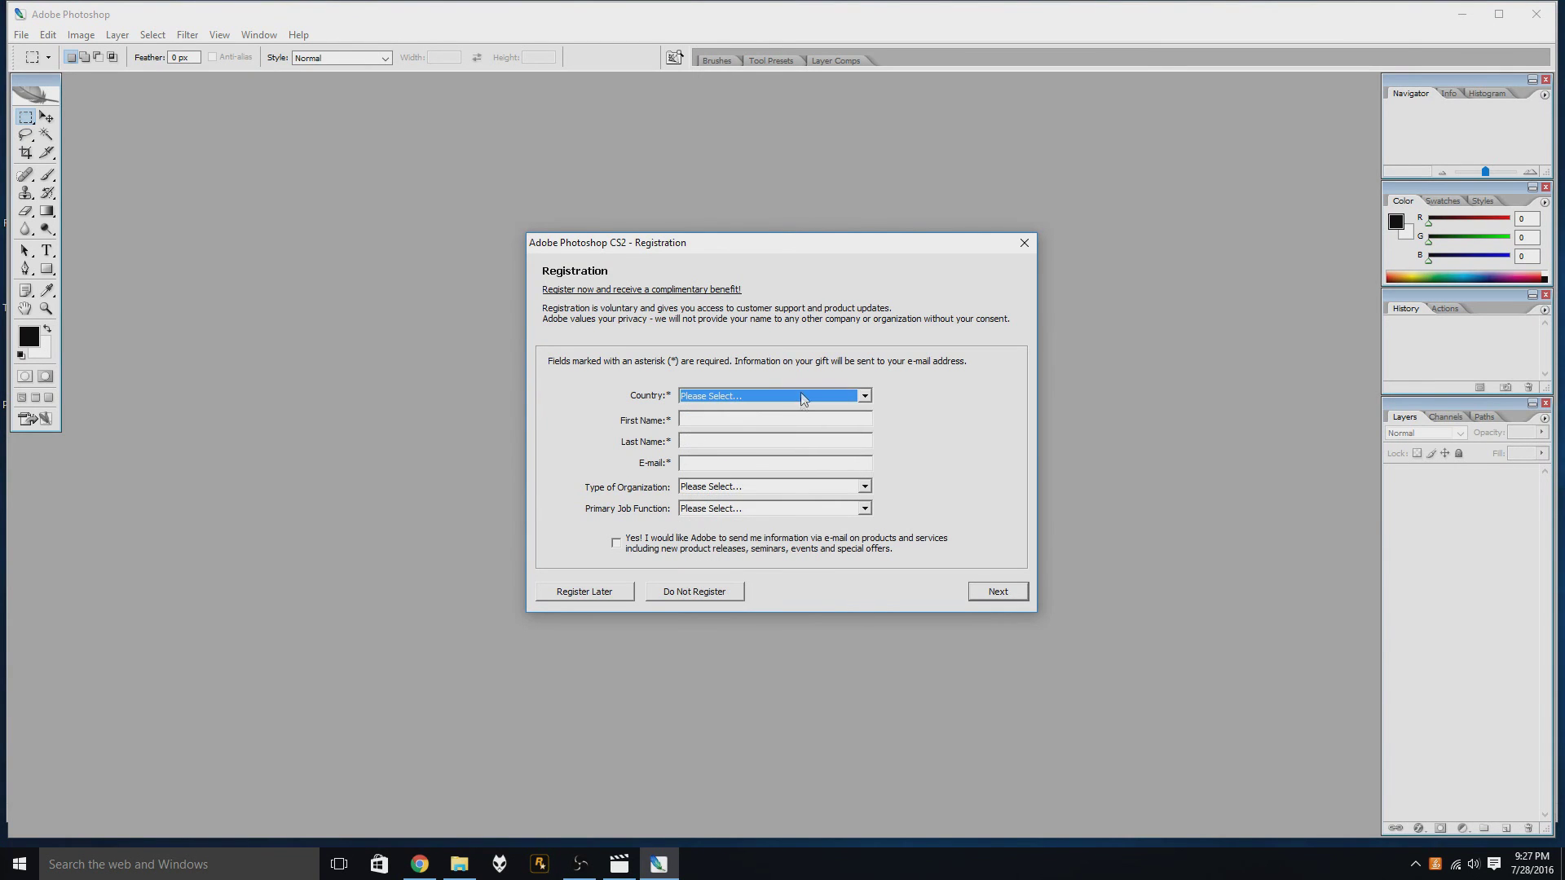
left_click(693, 591)
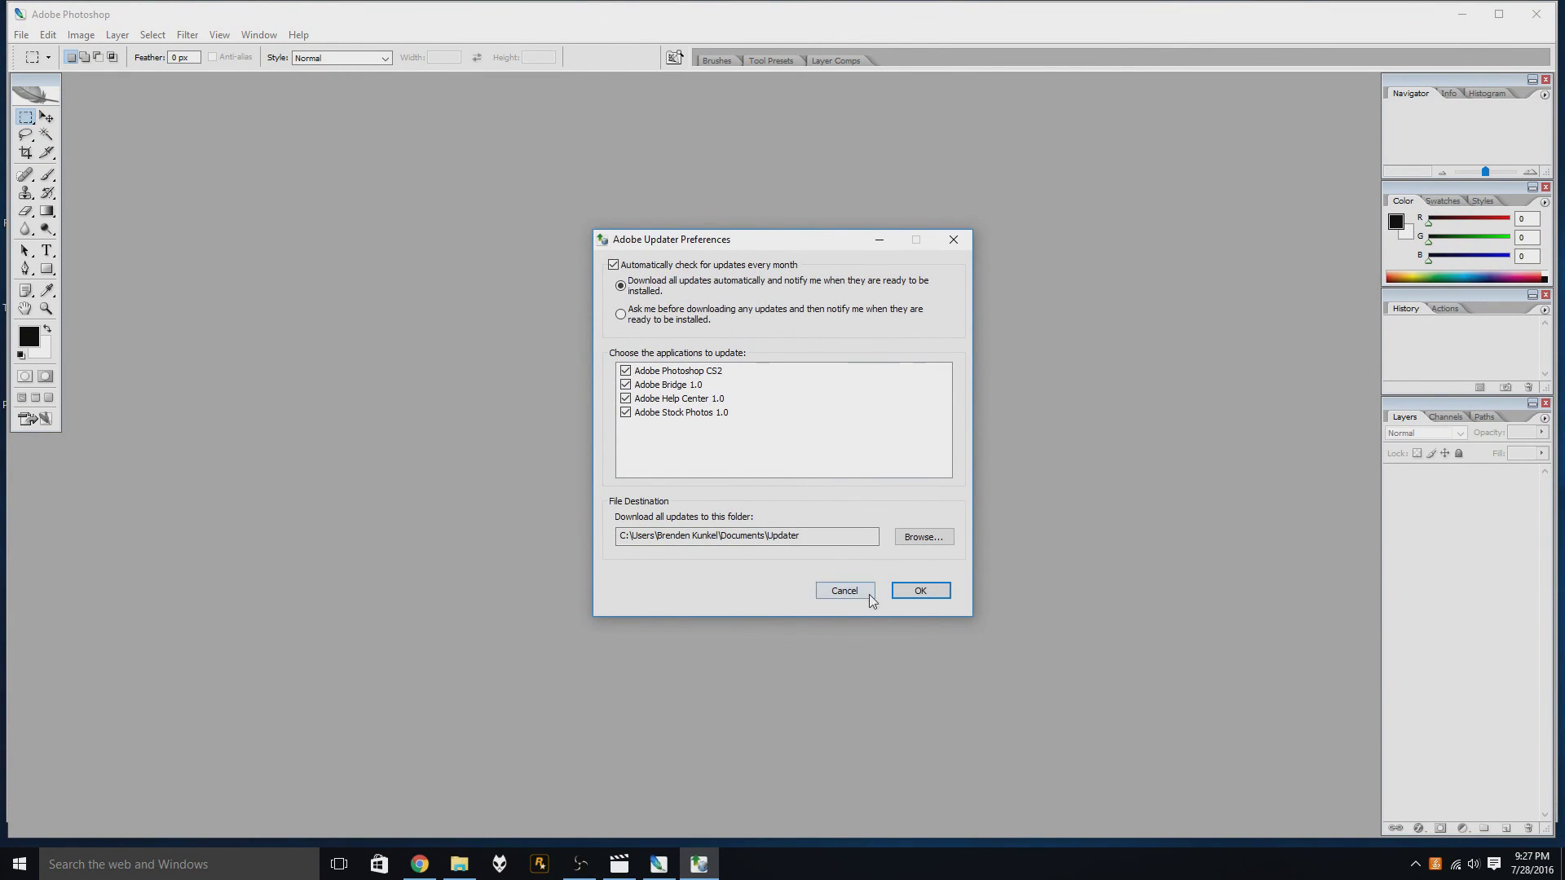
left_click(910, 595)
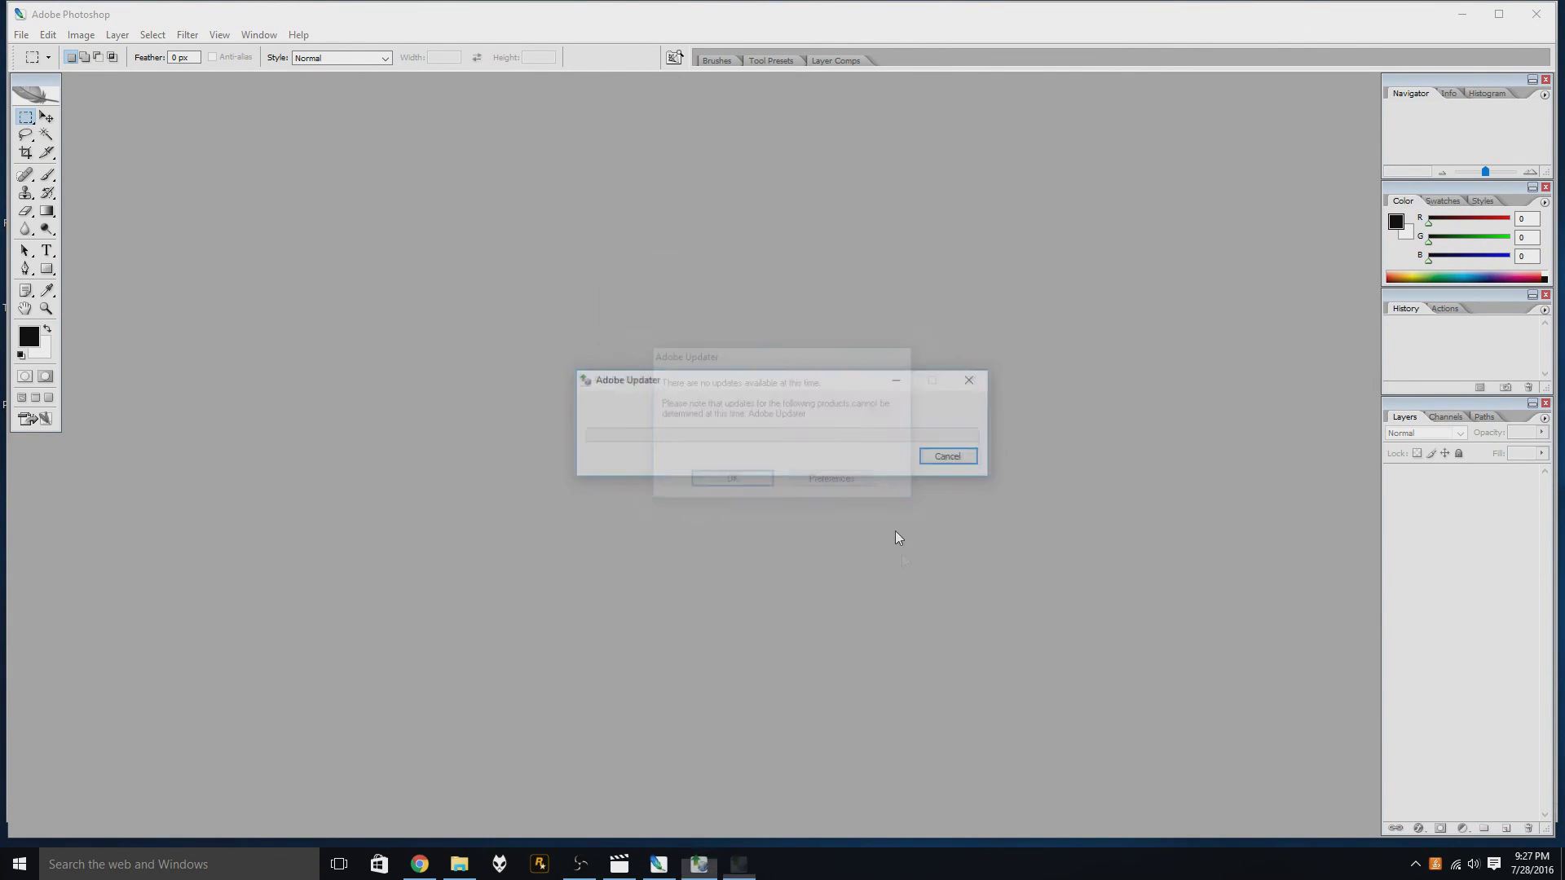
left_click(735, 481)
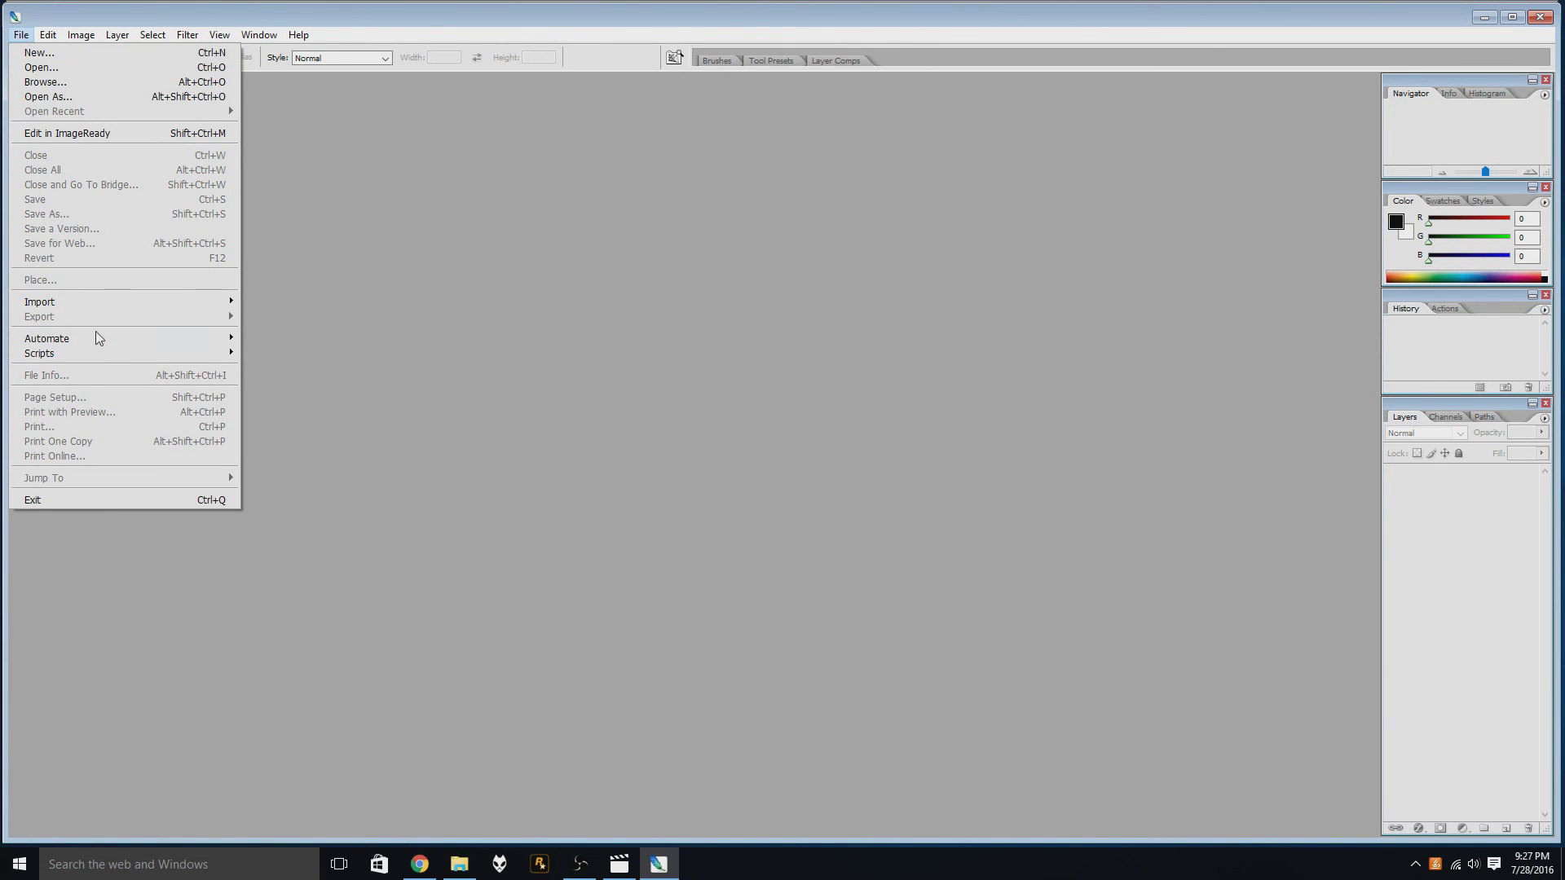
left_click(739, 205)
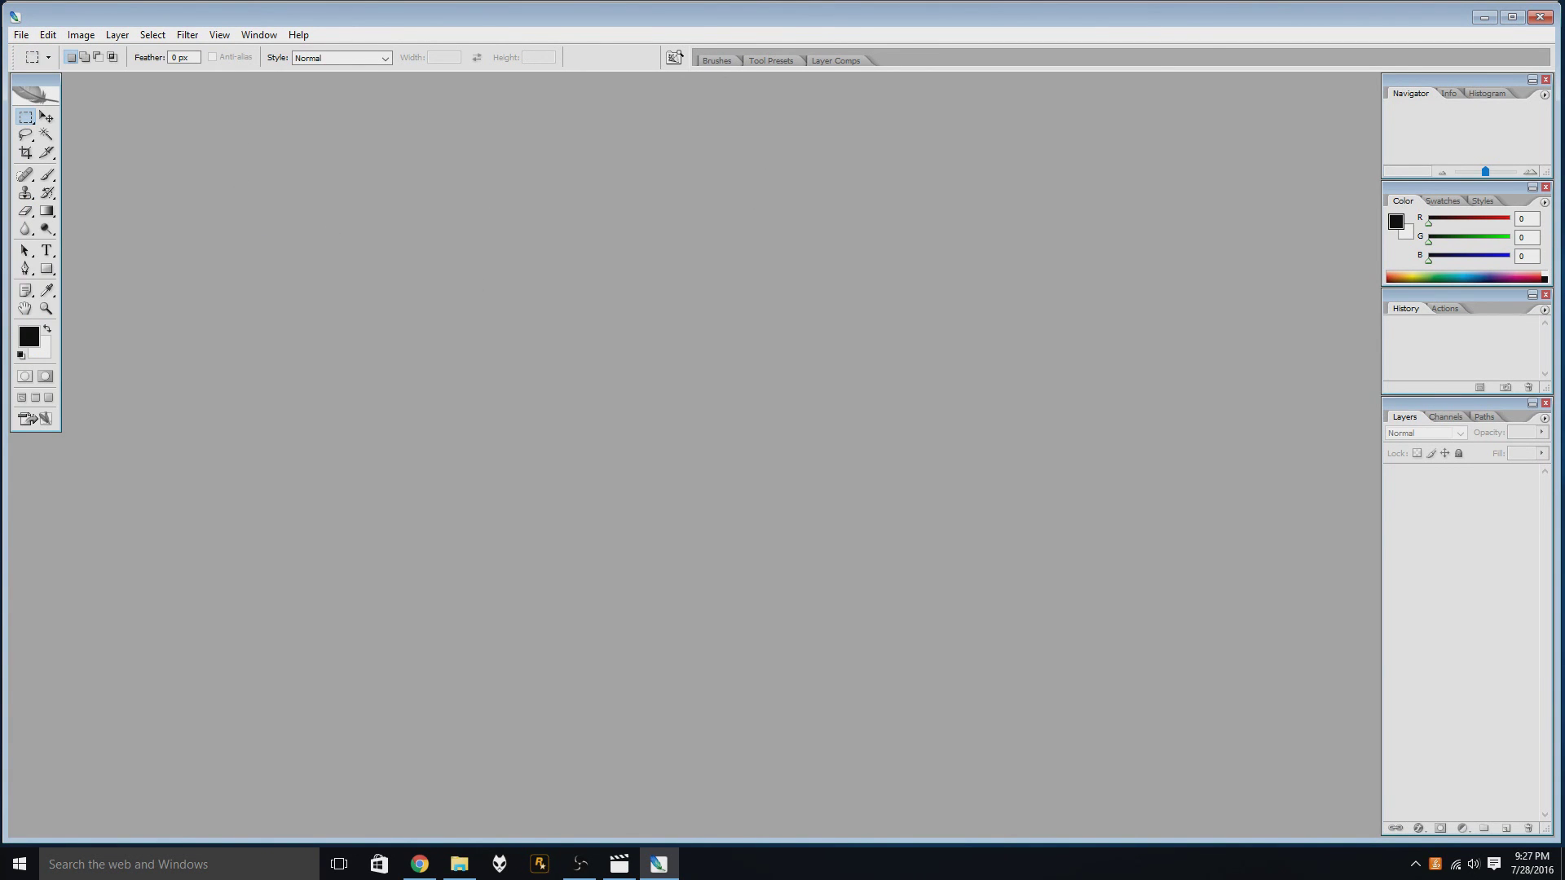